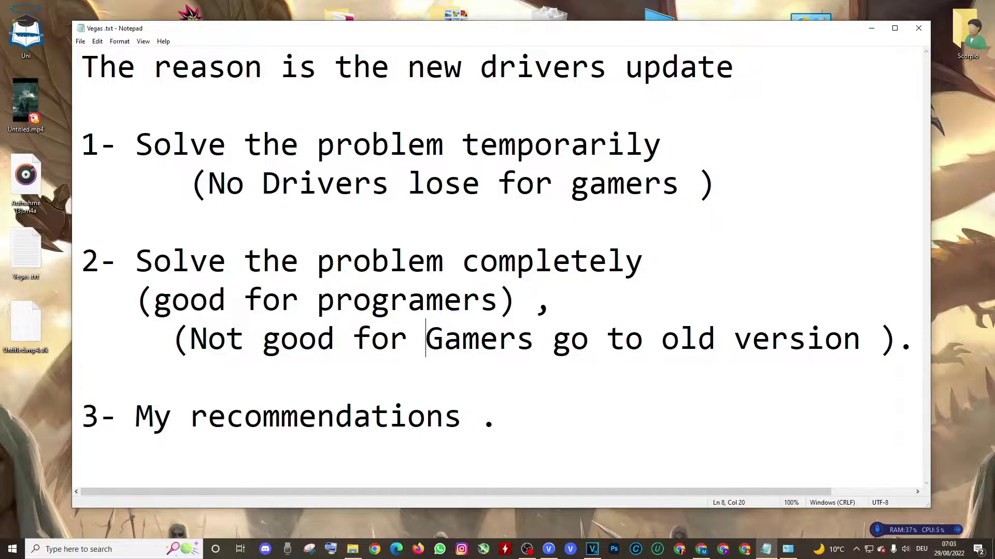
- Highlight the note's first line, 'The reason is the new drivers update', in Notepad
{"action": "key", "text": "ctrl+Home"}
{"action": "key", "text": "shift+Right"}
{"action": "key", "text": "shift+Right"}
{"action": "key", "text": "shift+Right"}
{"action": "key", "text": "shift+Right"}
{"action": "key", "text": "shift+Right"}
{"action": "key", "text": "shift+Right"}
{"action": "key", "text": "shift+Right"}
{"action": "key", "text": "shift+Right"}
{"action": "key", "text": "shift+Right"}
{"action": "key", "text": "shift+Right"}
{"action": "key", "text": "shift+Right"}
{"action": "key", "text": "shift+Right"}
{"action": "key", "text": "shift+Right"}
{"action": "key", "text": "shift+Right"}
{"action": "key", "text": "shift+Right"}
{"action": "key", "text": "shift+Right"}
{"action": "key", "text": "shift+Right"}
{"action": "key", "text": "shift+Right"}
{"action": "key", "text": "shift+Right"}
{"action": "key", "text": "shift+Right"}
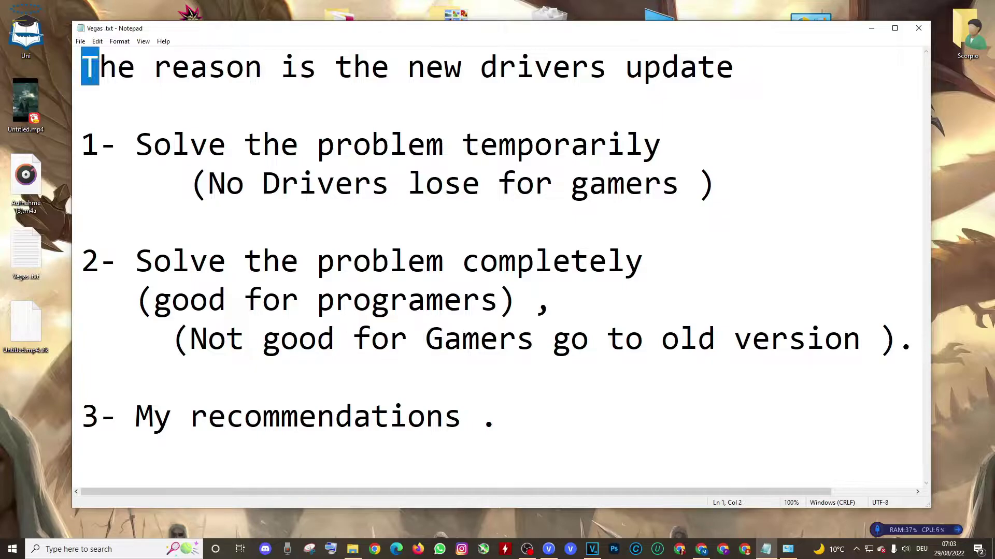
{"action": "key", "text": "shift+Right"}
{"action": "key", "text": "shift+Right"}
{"action": "key", "text": "shift+Right"}
{"action": "key", "text": "shift+Right"}
{"action": "key", "text": "shift+Right"}
{"action": "key", "text": "shift+Right"}
{"action": "key", "text": "shift+Right"}
{"action": "key", "text": "shift+Right"}
{"action": "key", "text": "shift+Right"}
{"action": "key", "text": "shift+Right"}
{"action": "key", "text": "shift+Right"}
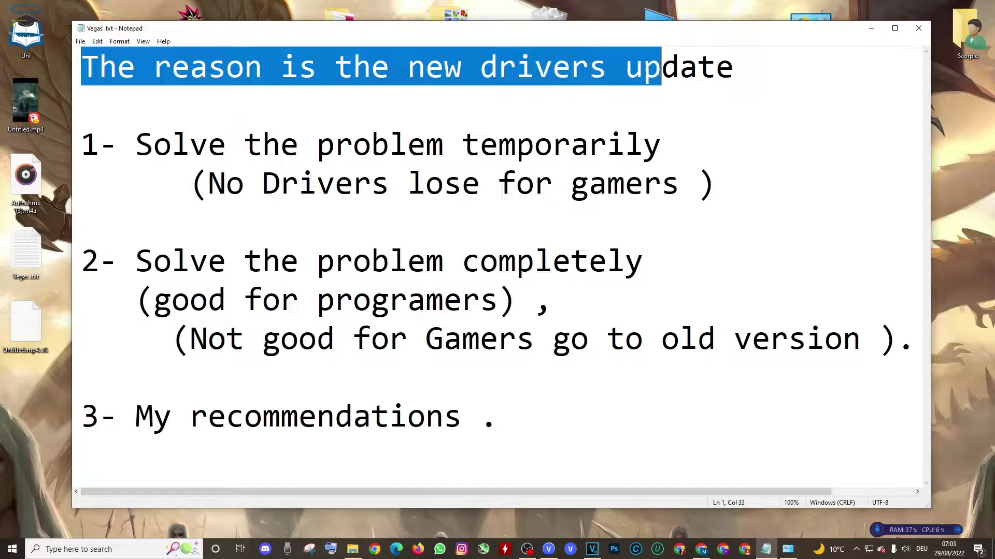
{"action": "mouse_move", "coordinate": [549, 551]}
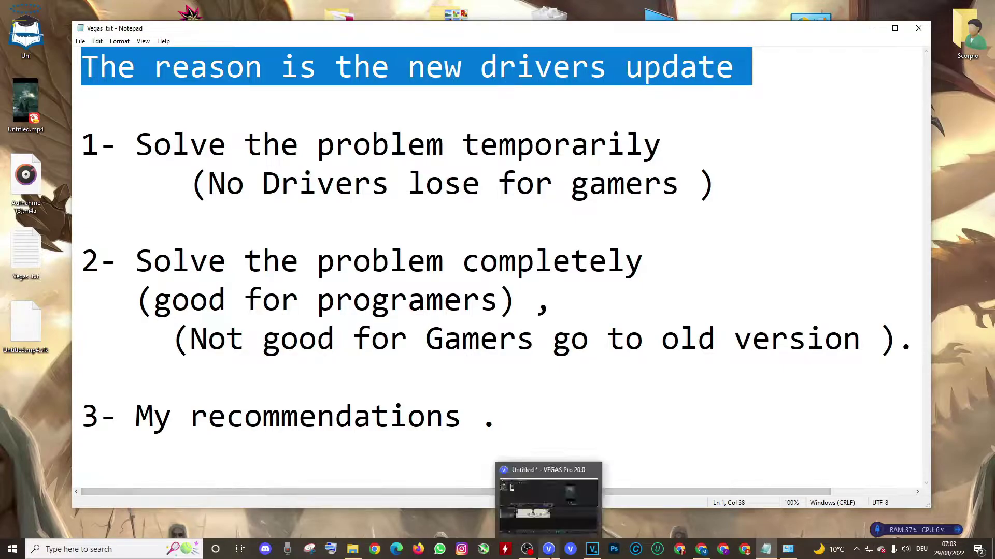
- Bring the Untitled VEGAS Pro project forward and preview its clip playback near the timeline start
{"action": "left_click", "coordinate": [549, 551]}
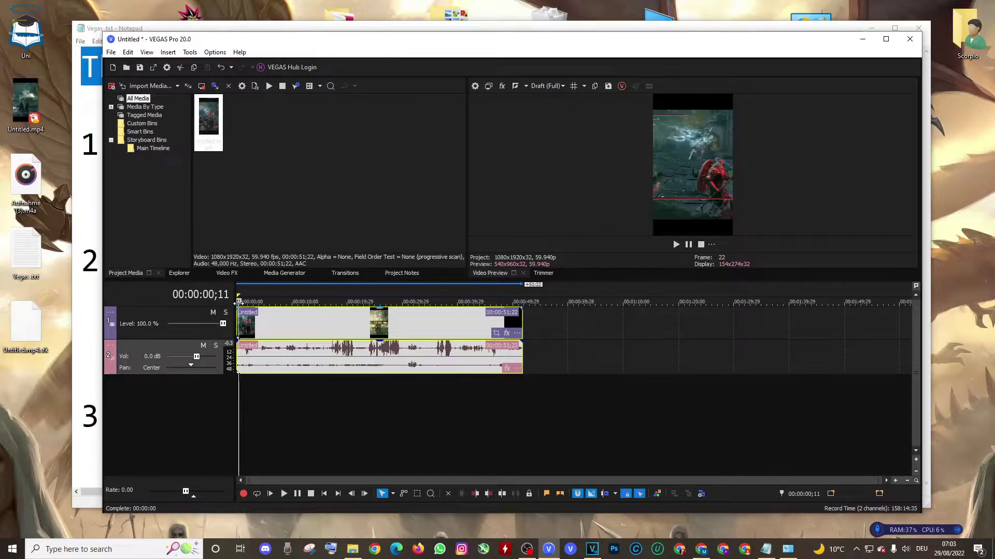
{"action": "left_click", "coordinate": [240, 301]}
{"action": "key", "text": "space"}
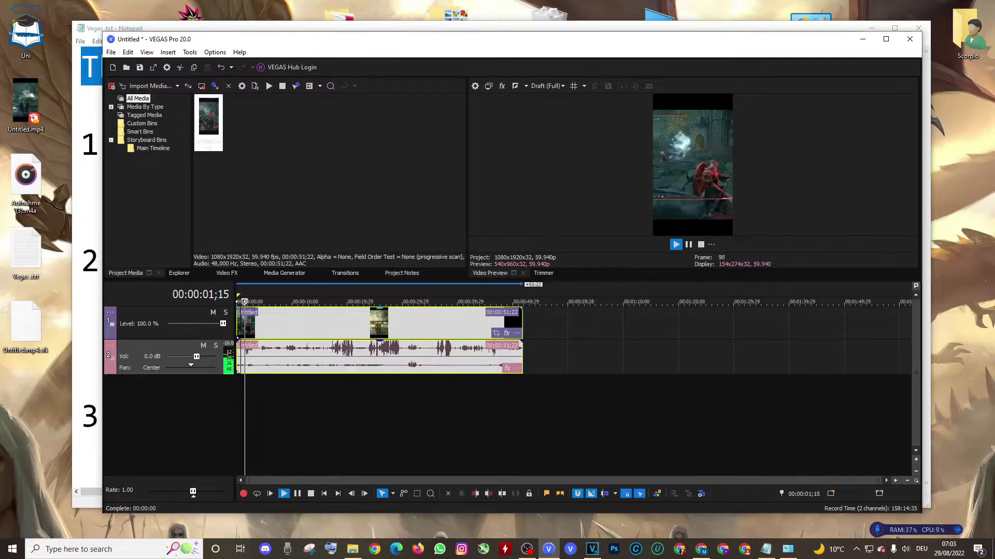
{"action": "key", "text": "space"}
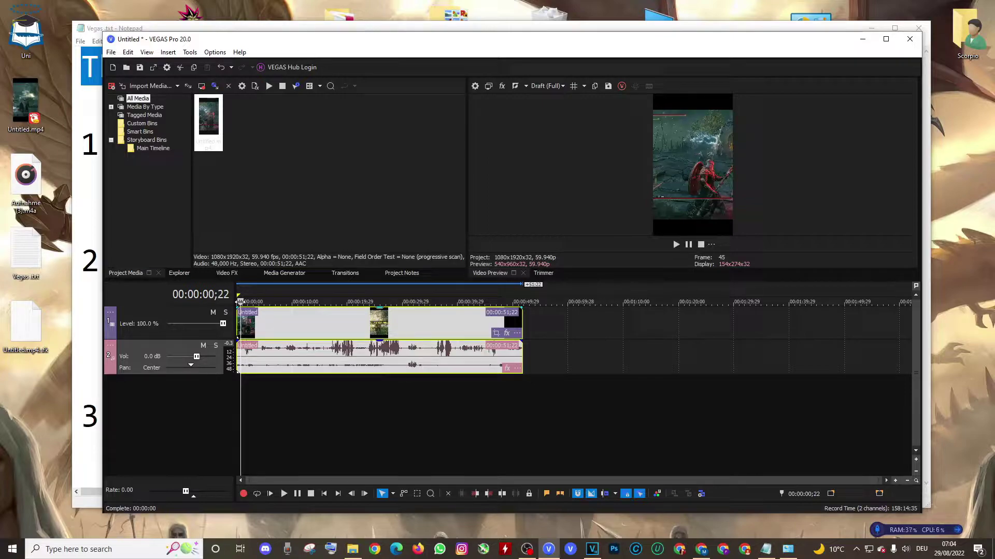
{"action": "key", "text": "space"}
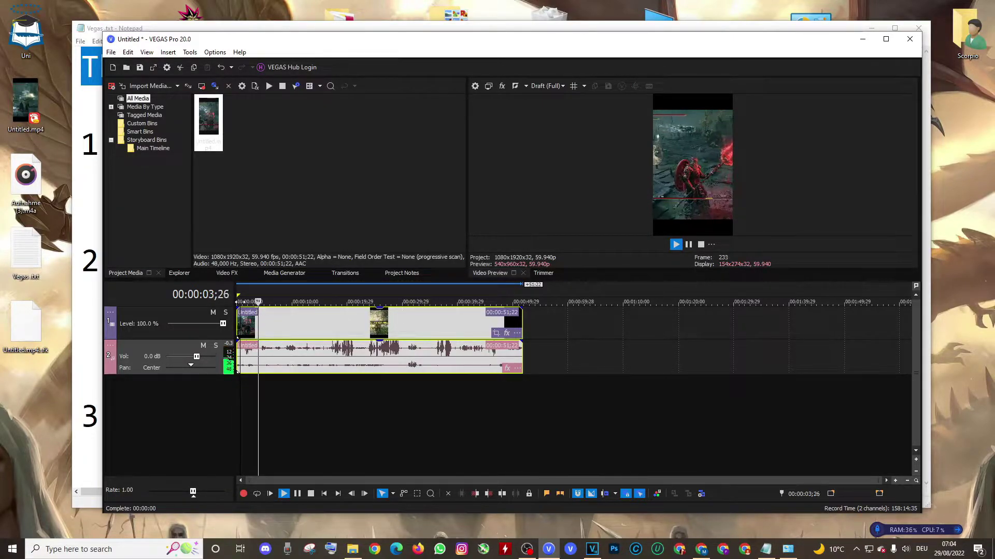
{"action": "left_click", "coordinate": [240, 302]}
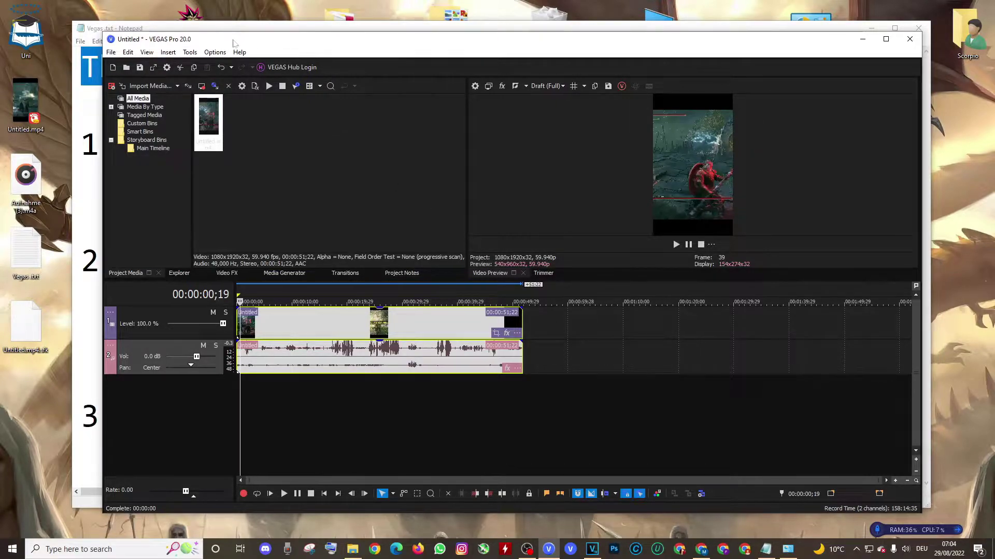
{"action": "left_click_drag", "start_coordinate": [234, 43], "coordinate": [241, 42]}
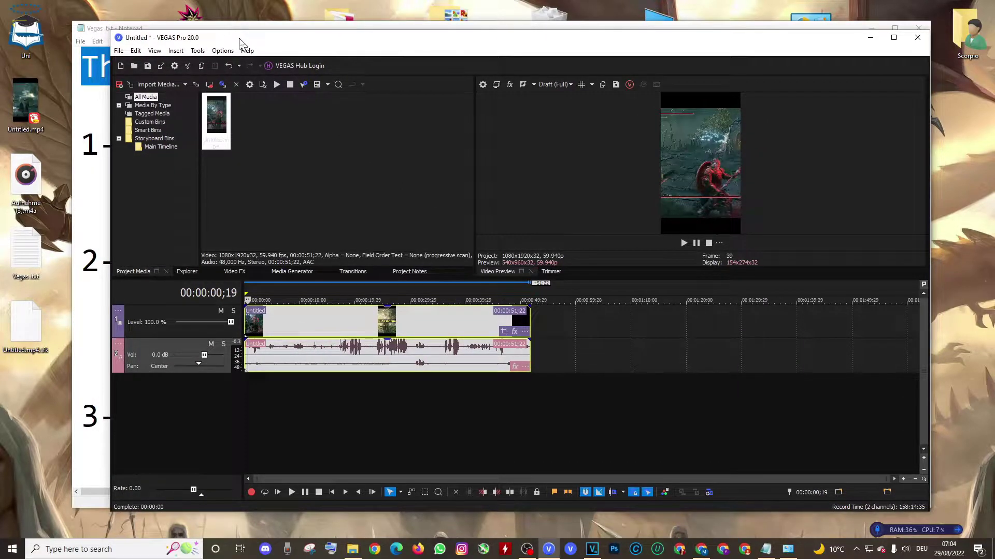
- Start a test render with the YT Shorts Internet HD 1080p 59.94 fps template, then cancel it
{"action": "left_click", "coordinate": [161, 66]}
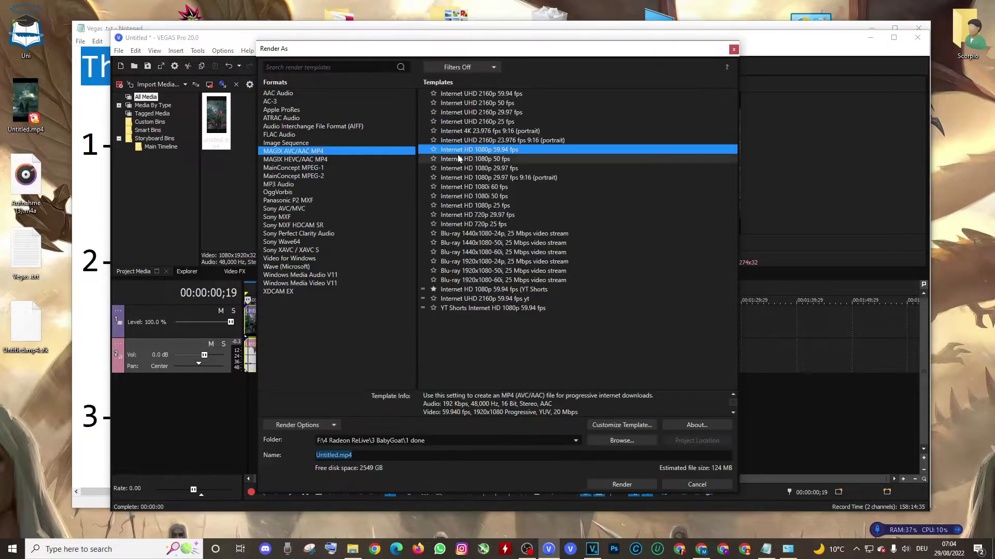
{"action": "left_click", "coordinate": [494, 309]}
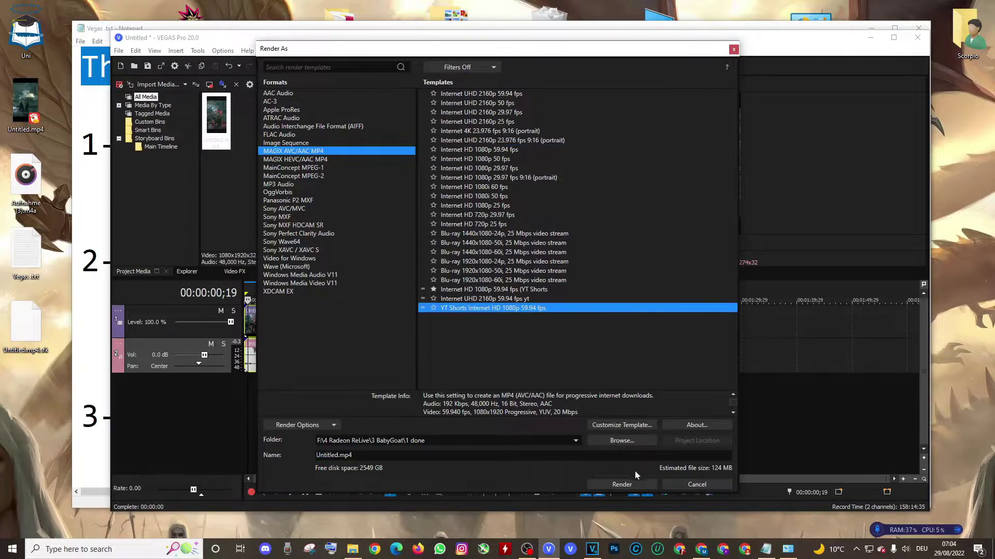
{"action": "left_click", "coordinate": [623, 425]}
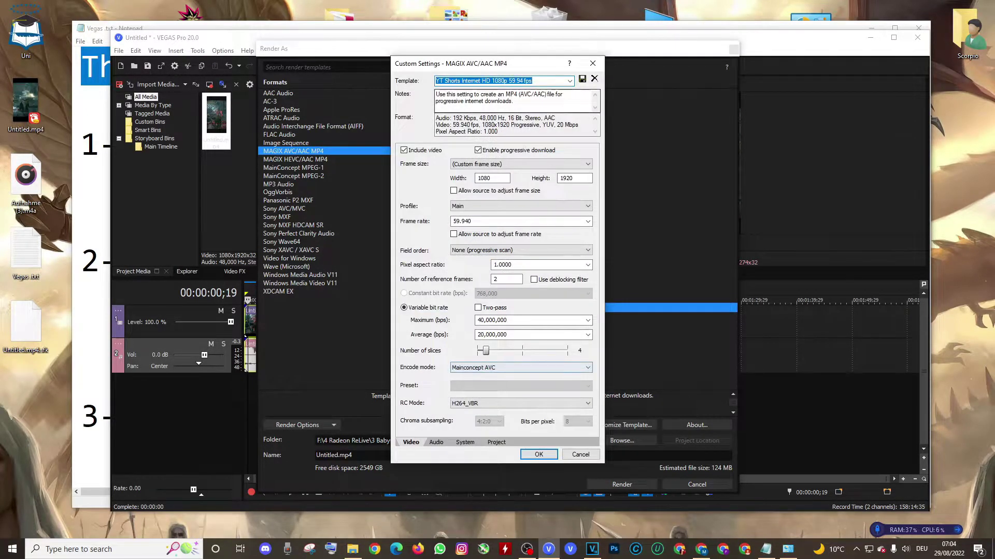
{"action": "left_click", "coordinate": [592, 64]}
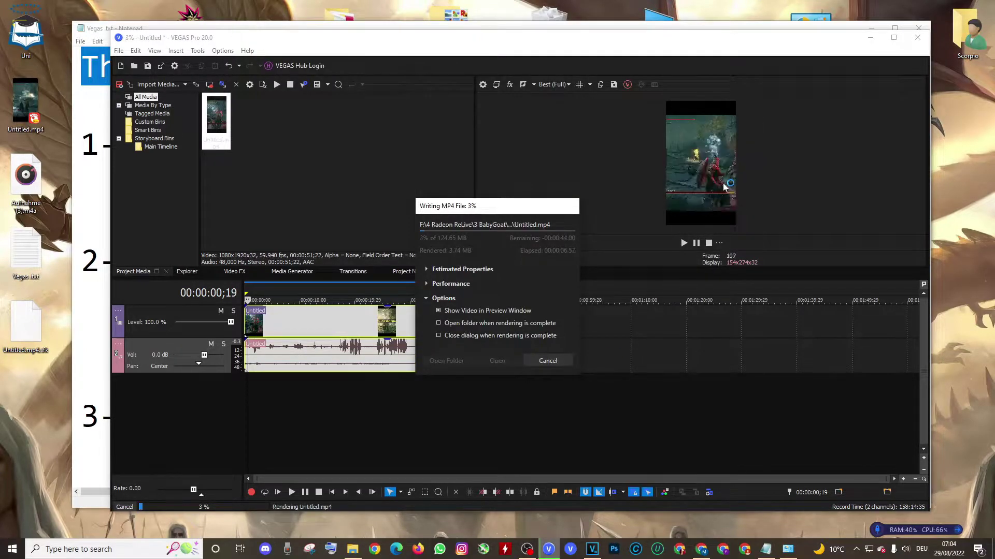
{"action": "left_click", "coordinate": [568, 360]}
{"action": "key", "text": "Return"}
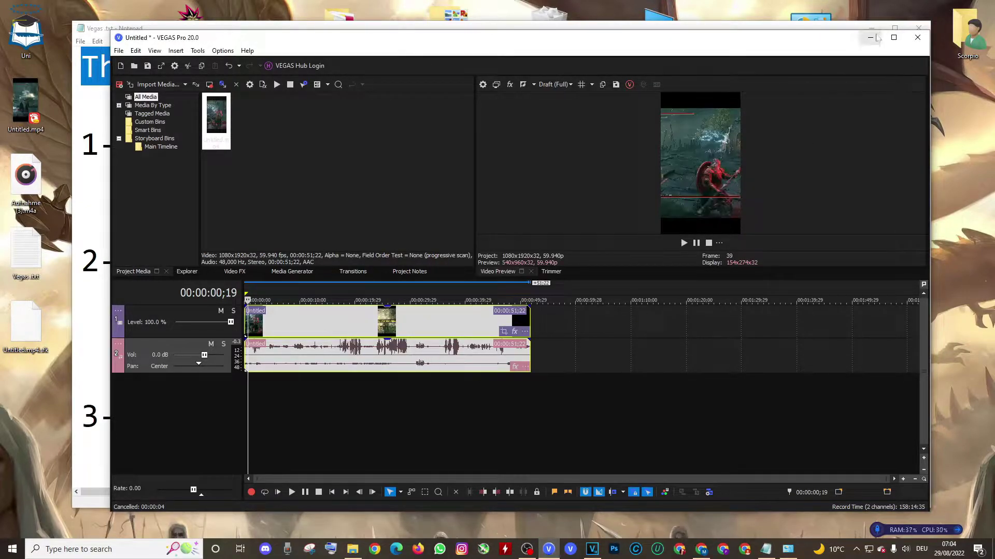
- Minimize VEGAS Pro and highlight the note's numbered solutions and the 'No Drivers lose for gamers' line
{"action": "left_click", "coordinate": [870, 38]}
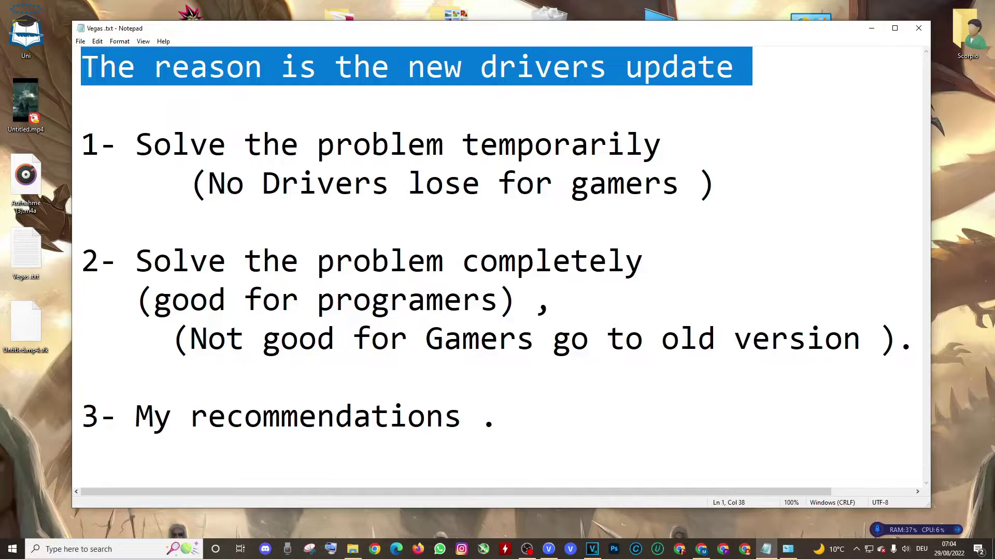
{"action": "left_click", "coordinate": [153, 182]}
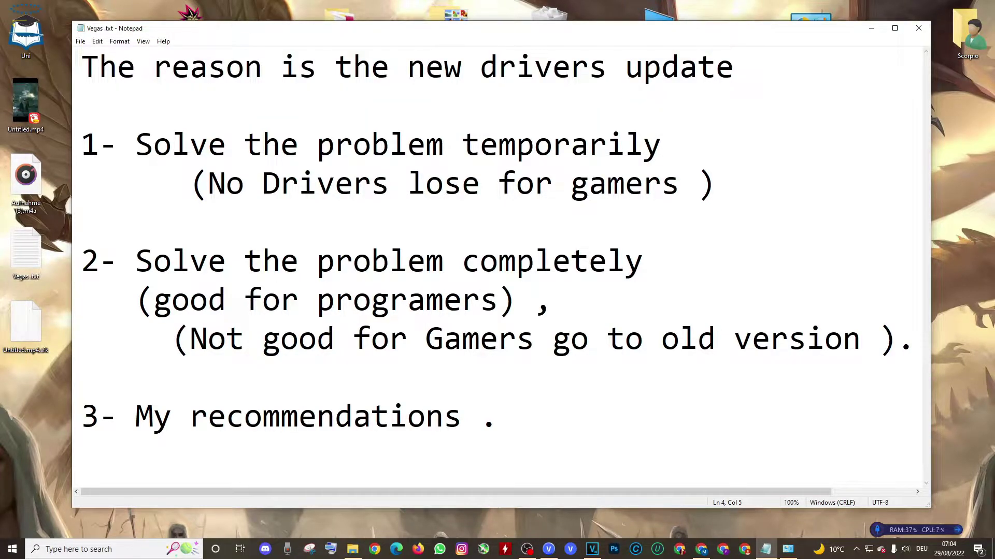
{"action": "left_click_drag", "start_coordinate": [82, 145], "coordinate": [118, 417]}
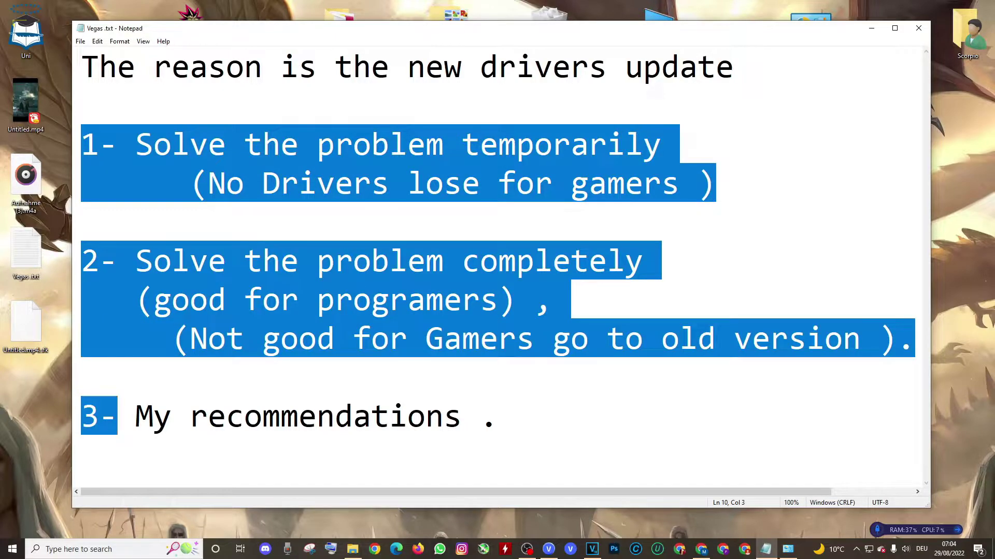
{"action": "left_click", "coordinate": [172, 417]}
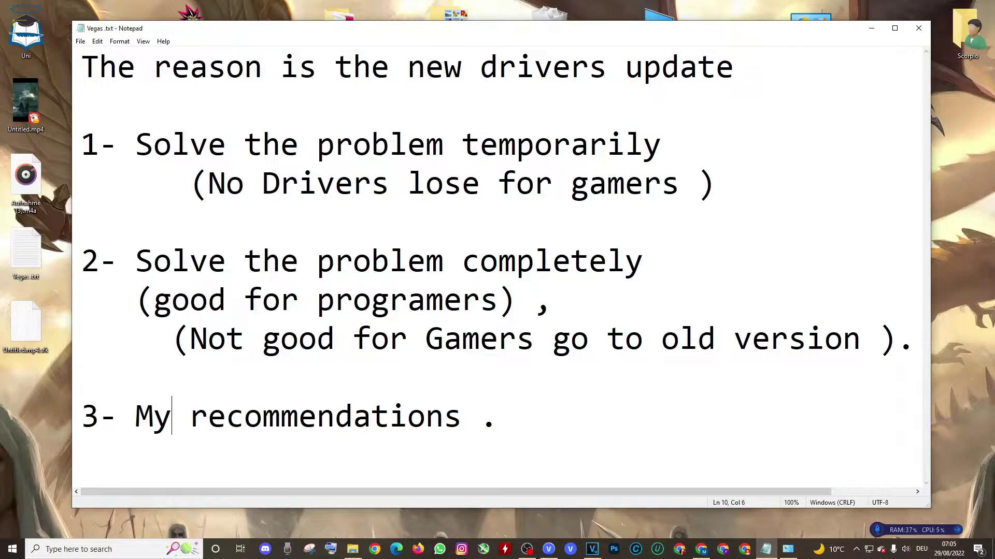
{"action": "left_click_drag", "start_coordinate": [698, 183], "coordinate": [135, 183]}
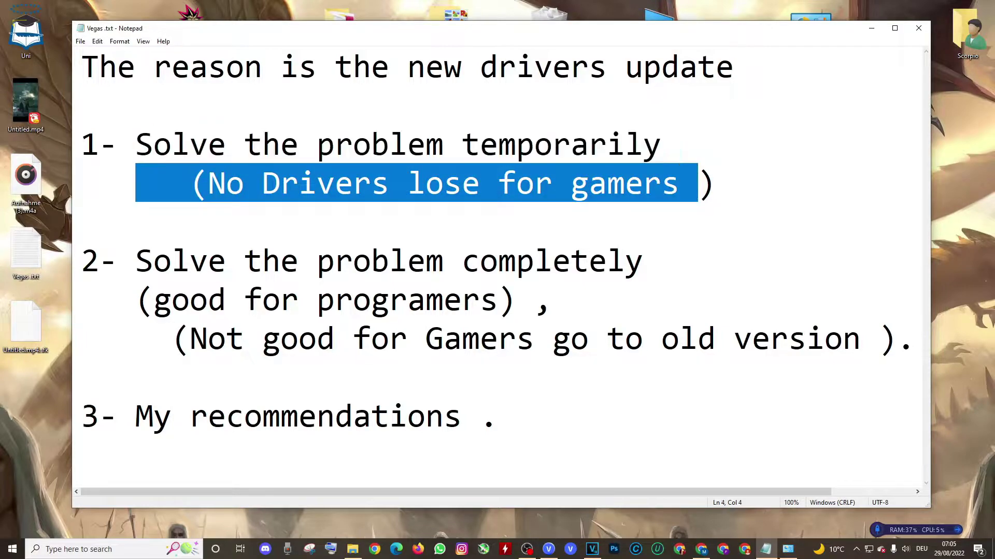
{"action": "left_click", "coordinate": [83, 222]}
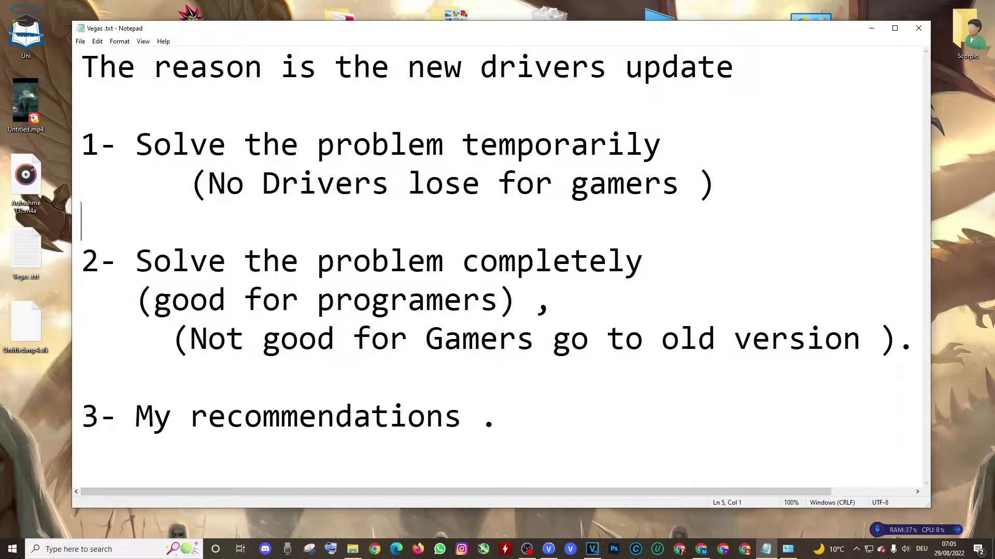
{"action": "left_click", "coordinate": [702, 549]}
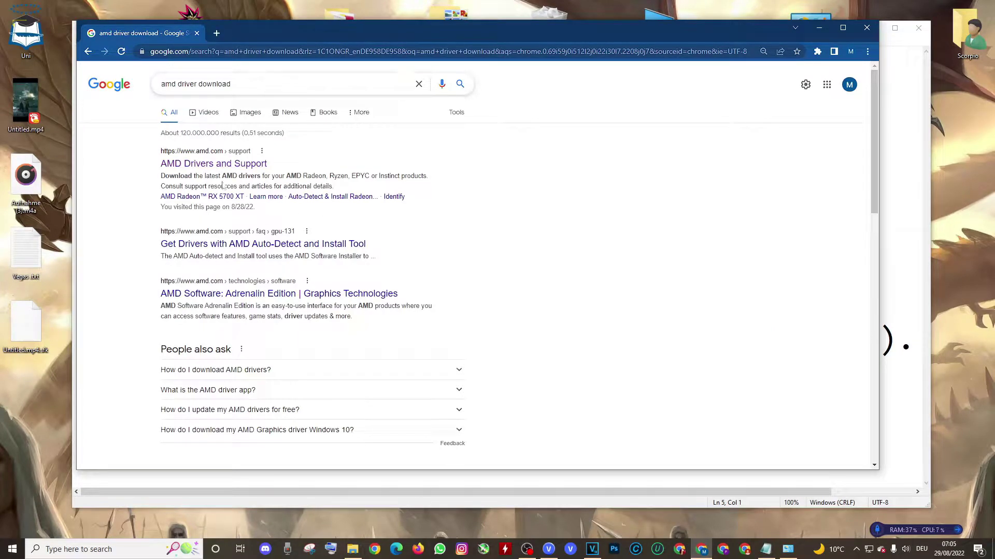
- On AMD Drivers and Support, select RX 6000 Series > RX 6600 Series > RX 6600 XT
{"action": "left_click", "coordinate": [222, 164]}
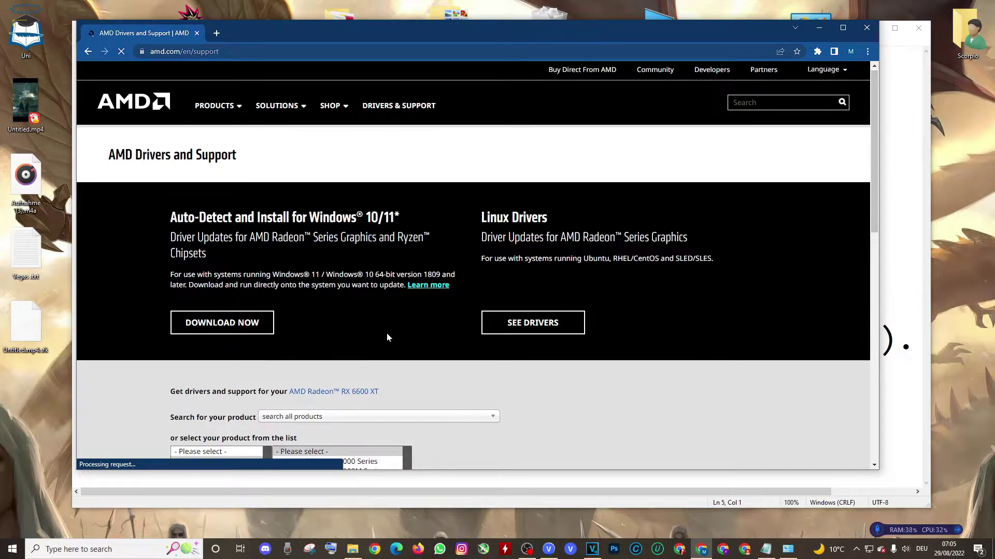
{"action": "scroll", "coordinate": [404, 337], "scroll_direction": "down", "scroll_amount": 5}
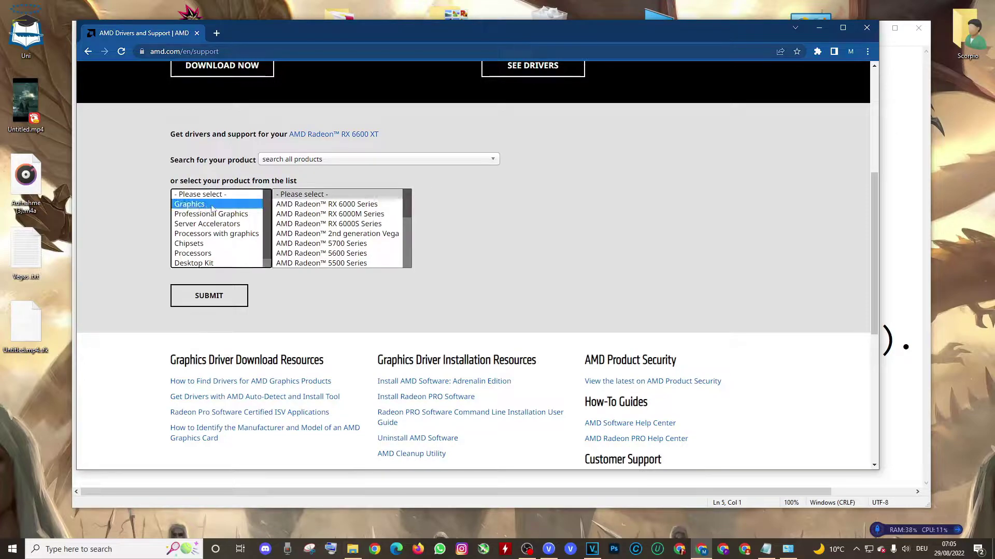
{"action": "left_click", "coordinate": [366, 206]}
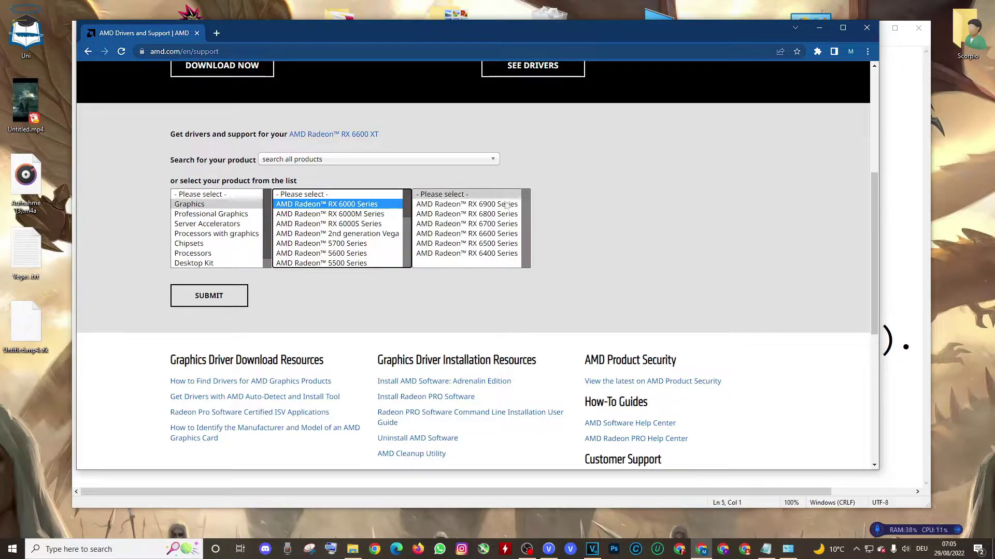
{"action": "left_click", "coordinate": [487, 235]}
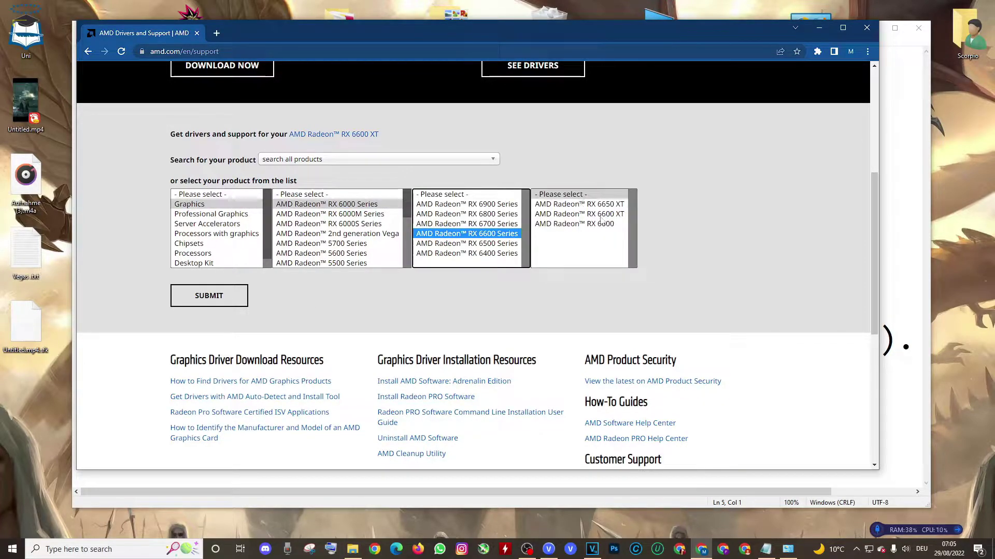
{"action": "left_click", "coordinate": [580, 213]}
{"action": "left_click", "coordinate": [210, 307]}
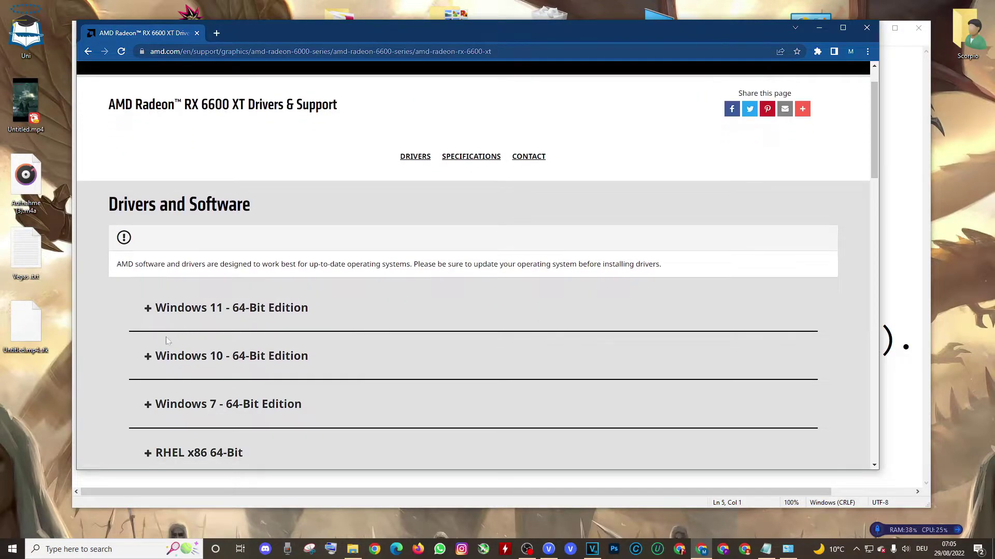
- Expand the Windows 10 64-bit drivers and highlight the Adrenalin Edition heading and 22.8.2 revision
{"action": "left_click", "coordinate": [162, 358]}
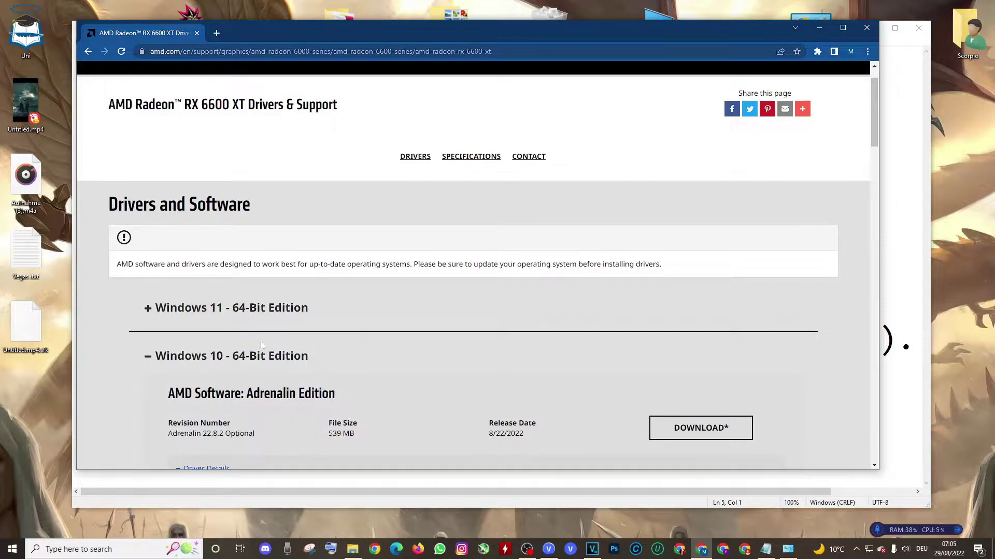
{"action": "scroll", "coordinate": [262, 342], "scroll_direction": "down", "scroll_amount": 3}
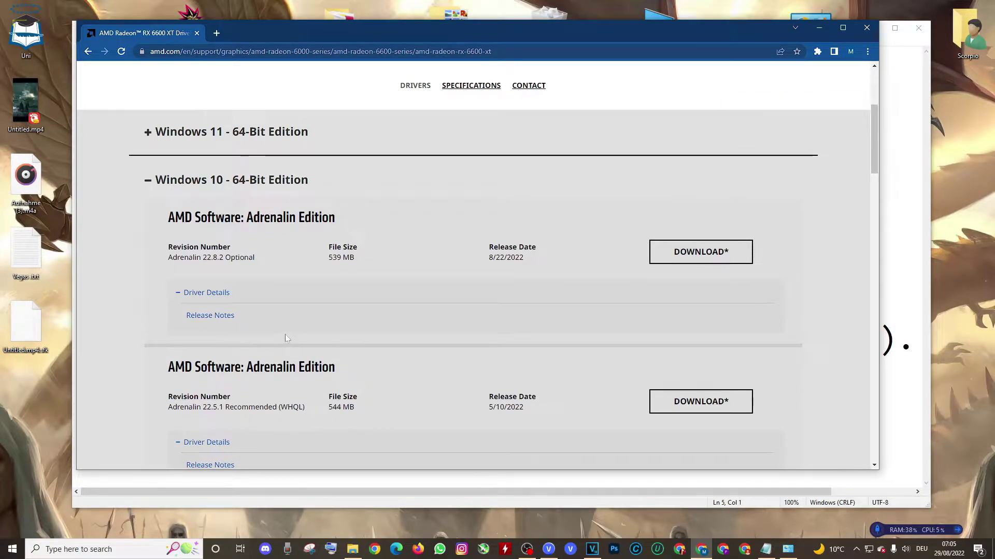
{"action": "scroll", "coordinate": [285, 336], "scroll_direction": "down", "scroll_amount": 1}
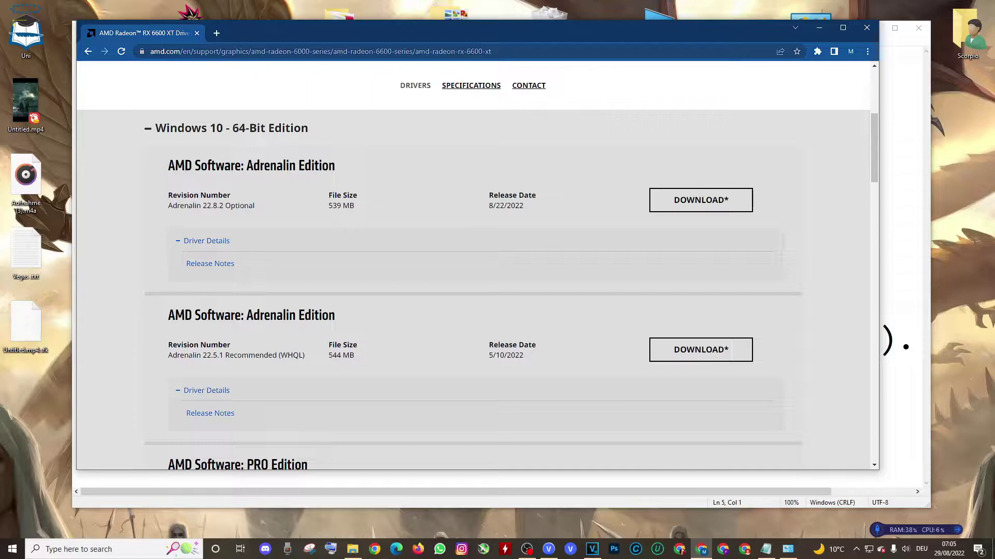
{"action": "left_click_drag", "start_coordinate": [168, 165], "coordinate": [310, 166]}
{"action": "left_click", "coordinate": [302, 213]}
{"action": "left_click_drag", "start_coordinate": [202, 205], "coordinate": [231, 206]}
{"action": "left_click", "coordinate": [269, 218]}
{"action": "left_click_drag", "start_coordinate": [336, 170], "coordinate": [247, 166]}
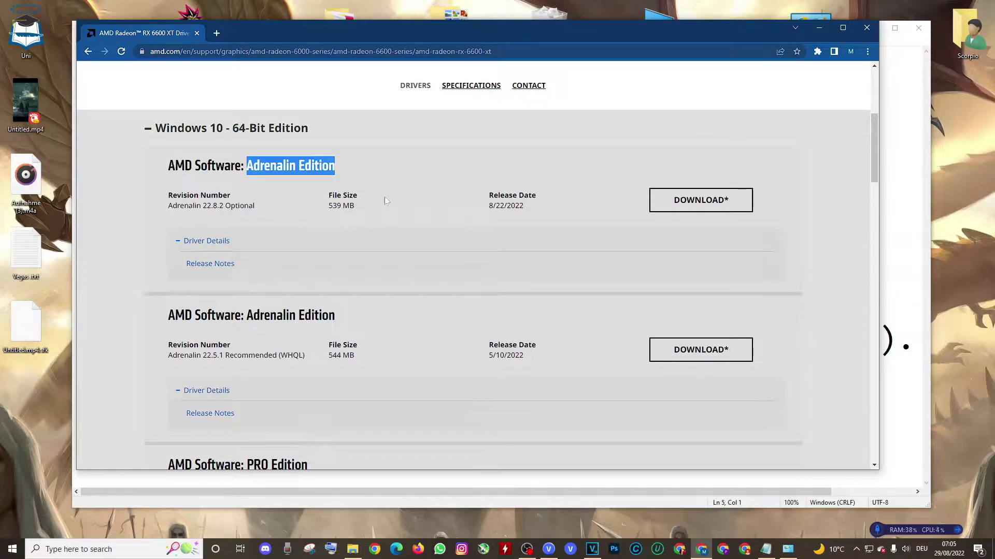
{"action": "left_click", "coordinate": [819, 29]}
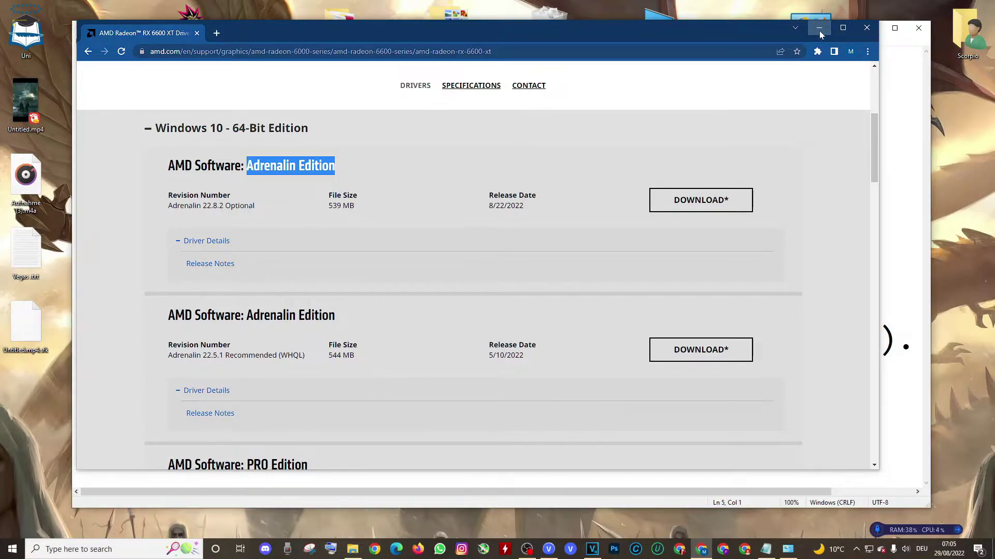
- In VEGAS Pro 18 Preferences, keep Video GPU acceleration on Optimal - Advanced Micro Devices
{"action": "left_click", "coordinate": [874, 35]}
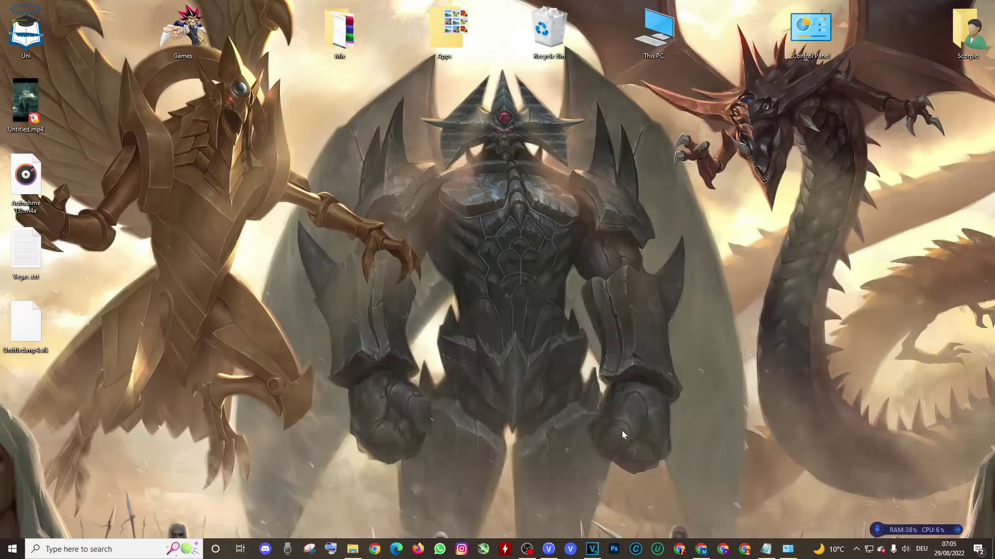
{"action": "left_click", "coordinate": [593, 549]}
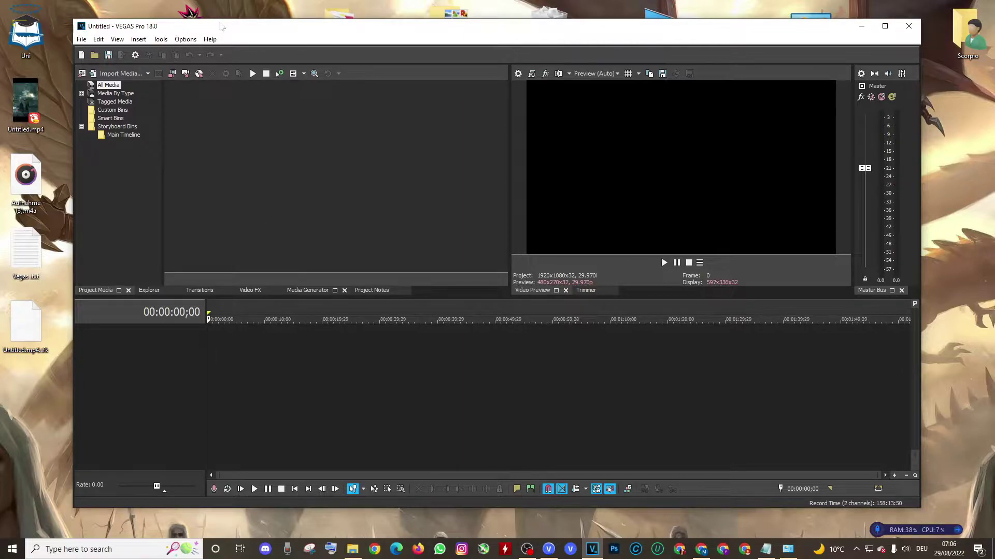
{"action": "left_click_drag", "start_coordinate": [222, 26], "coordinate": [243, 22]}
{"action": "left_click", "coordinate": [206, 35]}
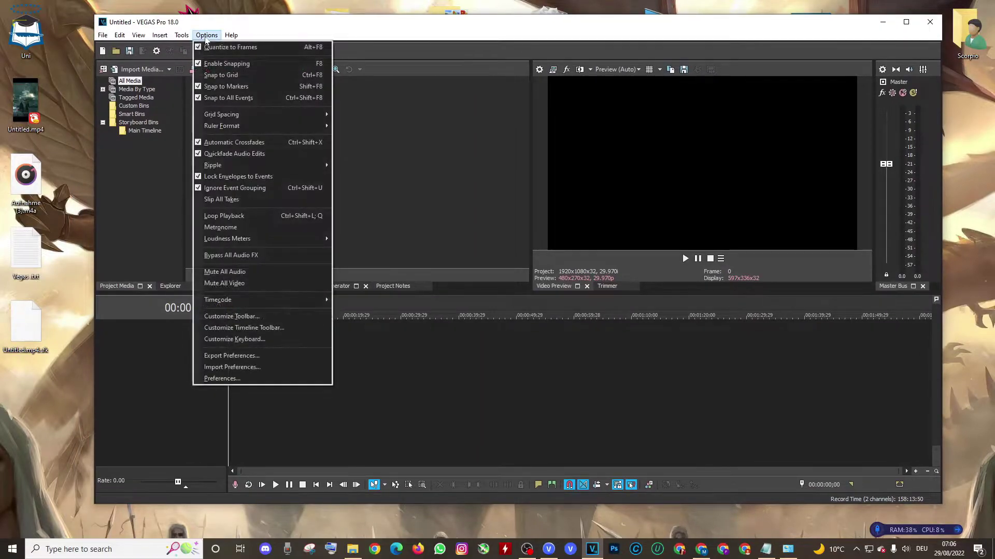
{"action": "left_click", "coordinate": [222, 379]}
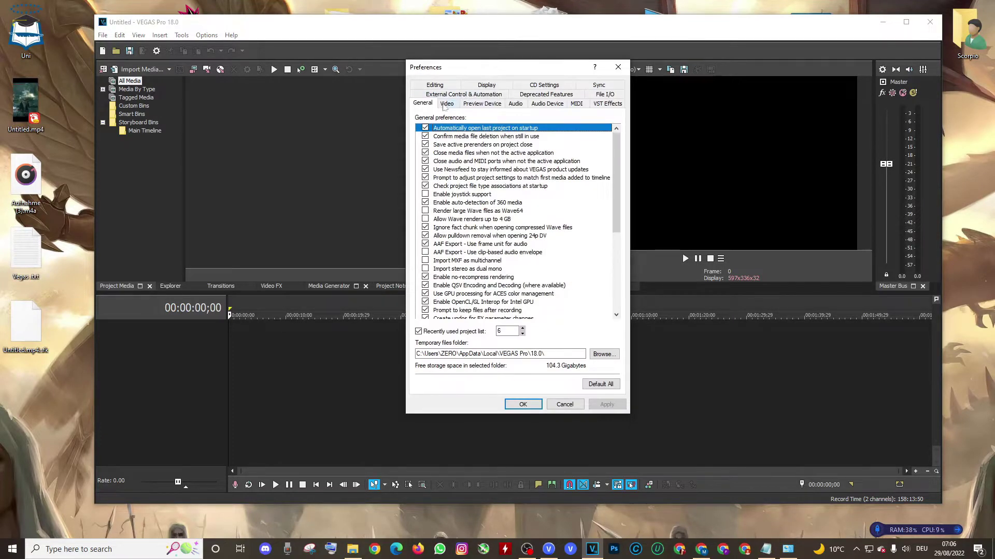
{"action": "left_click", "coordinate": [446, 103]}
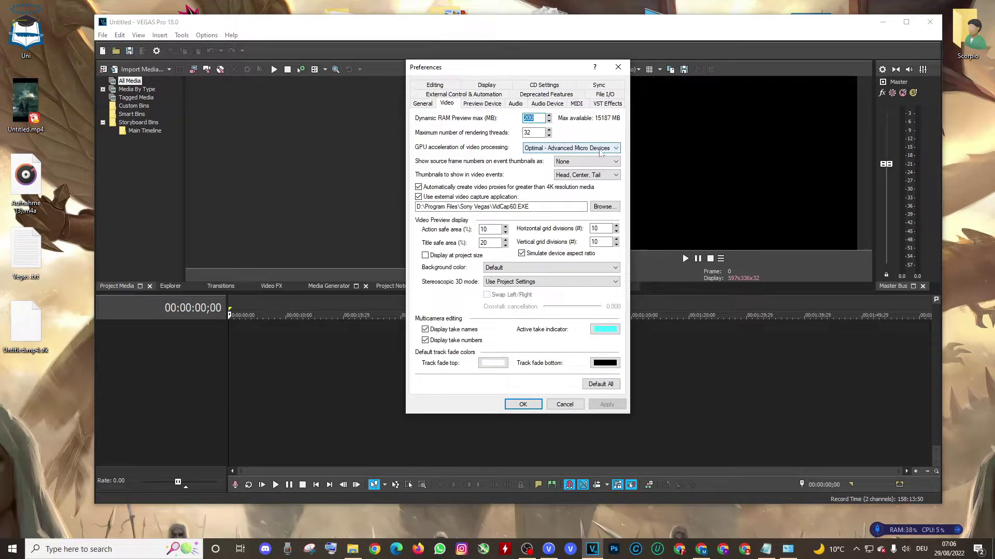
{"action": "left_click", "coordinate": [600, 149]}
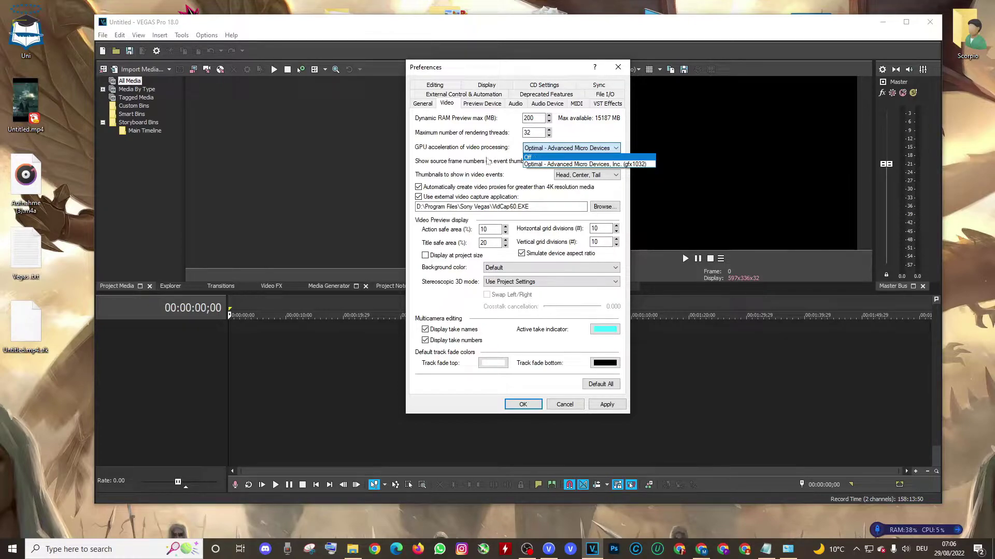
{"action": "left_click", "coordinate": [487, 161]}
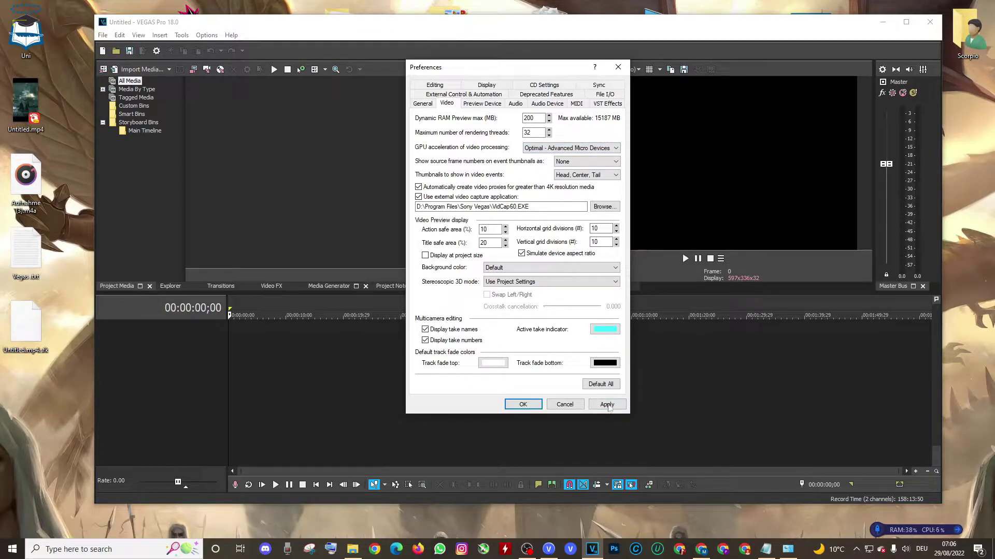
- Keep the File I/O hardware decoder on AMD UVD/VCN and close Preferences
{"action": "left_click", "coordinate": [605, 94]}
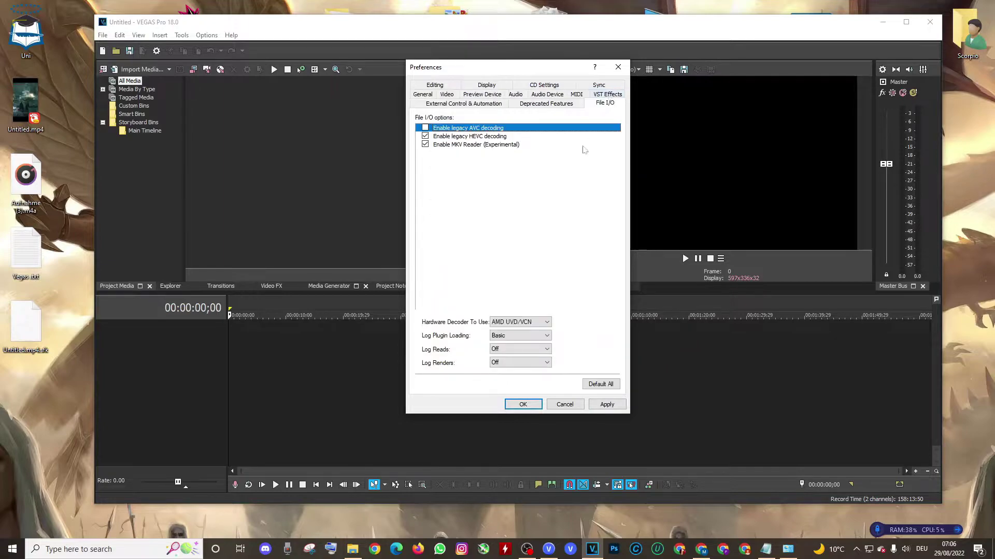
{"action": "left_click", "coordinate": [544, 322]}
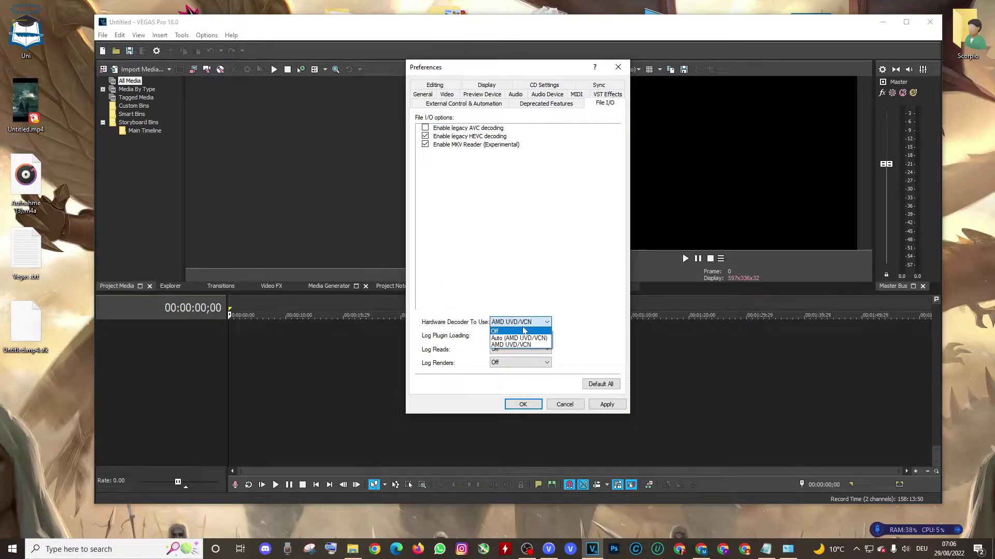
{"action": "left_click", "coordinate": [539, 322]}
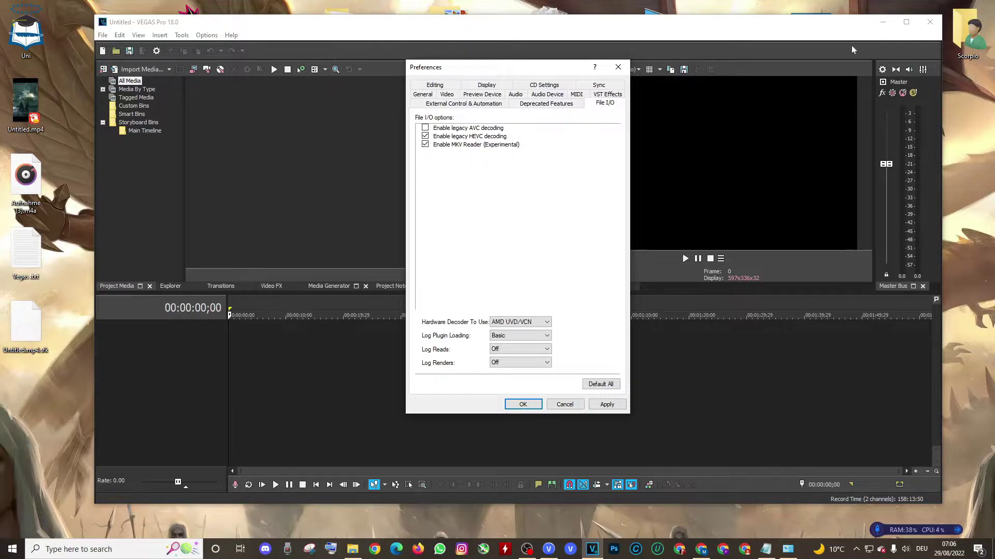
{"action": "left_click", "coordinate": [618, 67]}
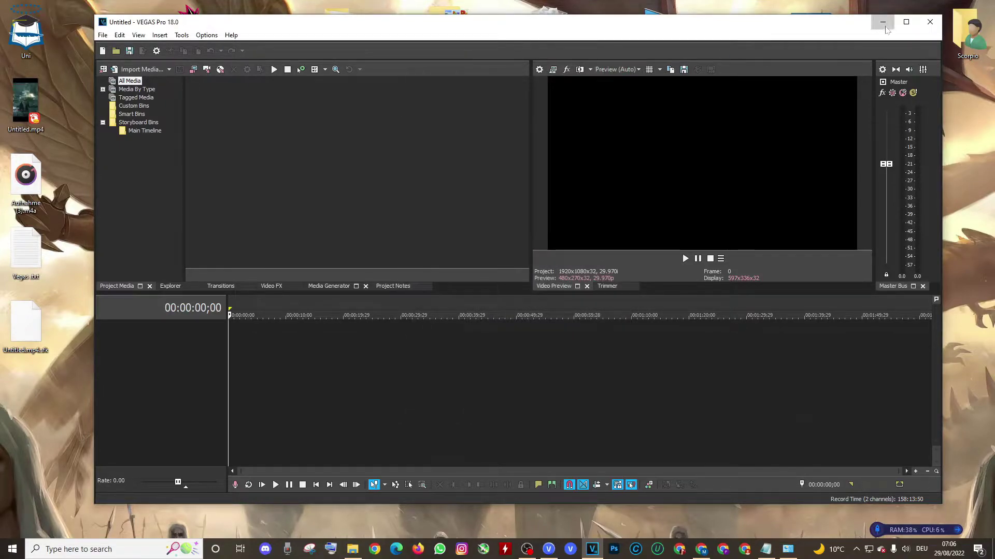
{"action": "left_click", "coordinate": [882, 22]}
- In VEGAS Pro 20 Preferences, keep Video GPU acceleration on Optimal - AMD Radeon RX 6600 XT
{"action": "left_click", "coordinate": [548, 549]}
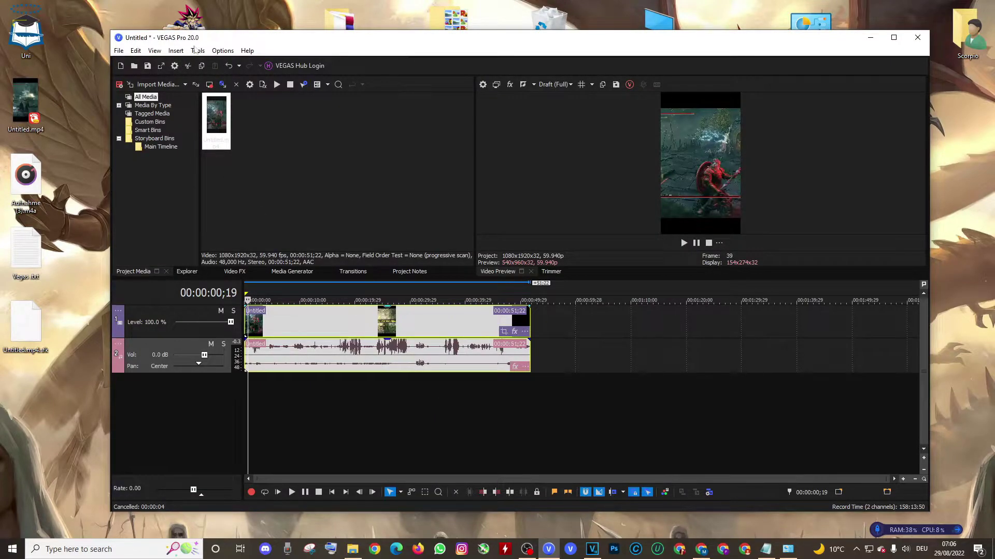
{"action": "left_click", "coordinate": [222, 50]}
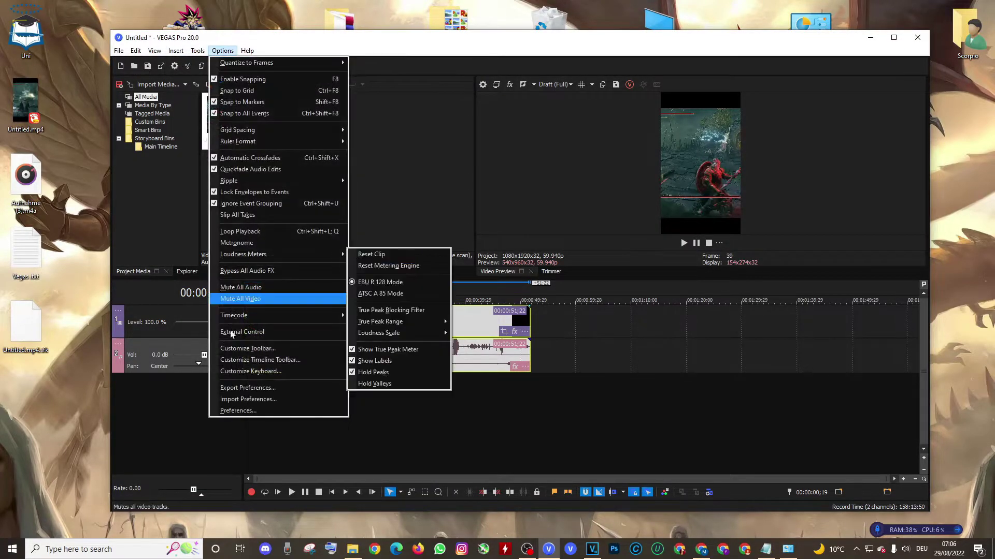
{"action": "left_click", "coordinate": [238, 411]}
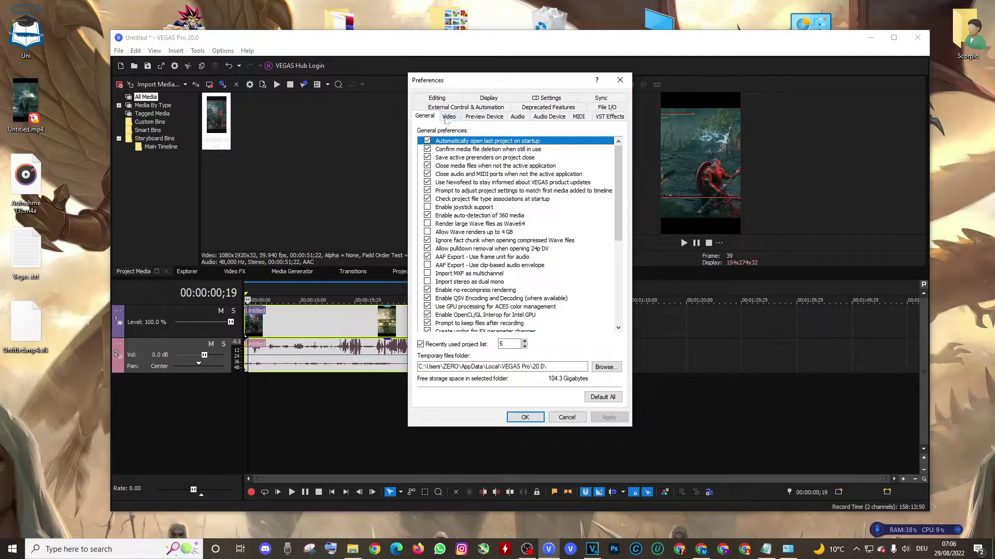
{"action": "left_click", "coordinate": [448, 117]}
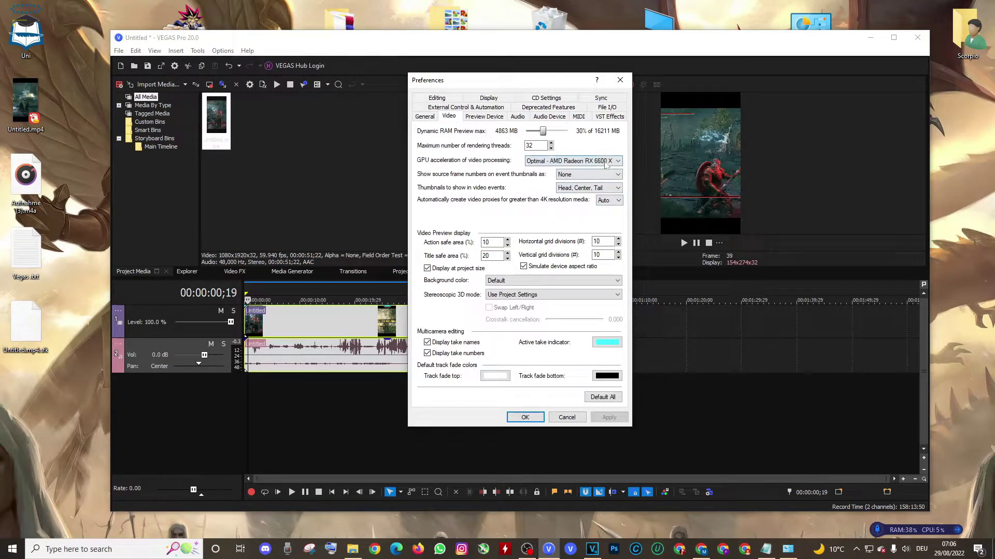
{"action": "left_click", "coordinate": [605, 161]}
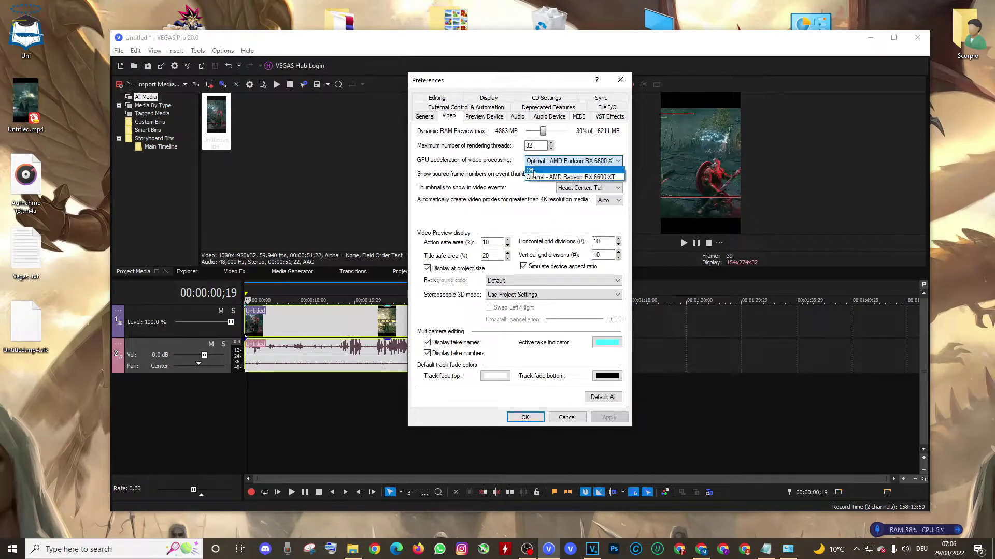
{"action": "left_click", "coordinate": [531, 177]}
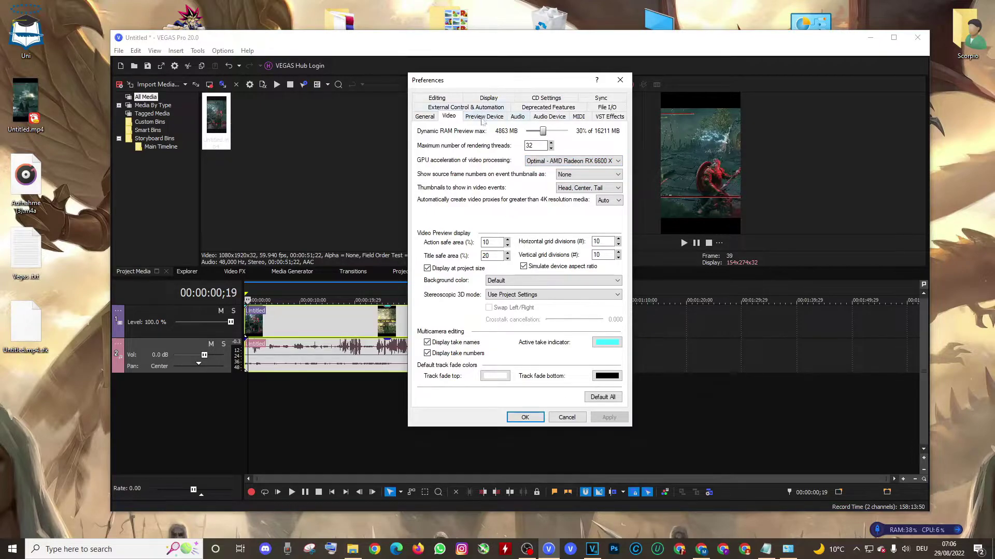
- Keep the File I/O hardware decoder on the RX 6600 XT and close Preferences with OK
{"action": "left_click", "coordinate": [601, 108]}
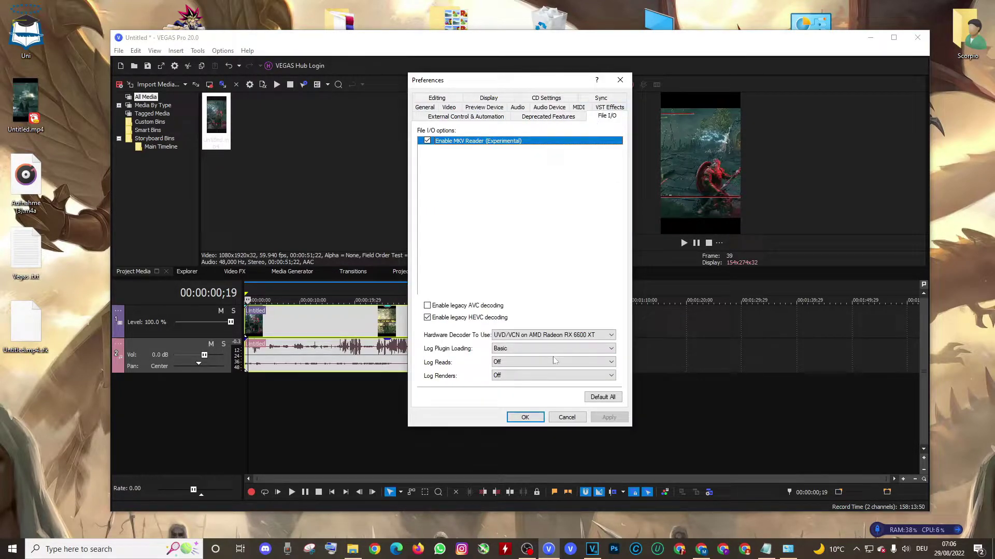
{"action": "left_click", "coordinate": [571, 335]}
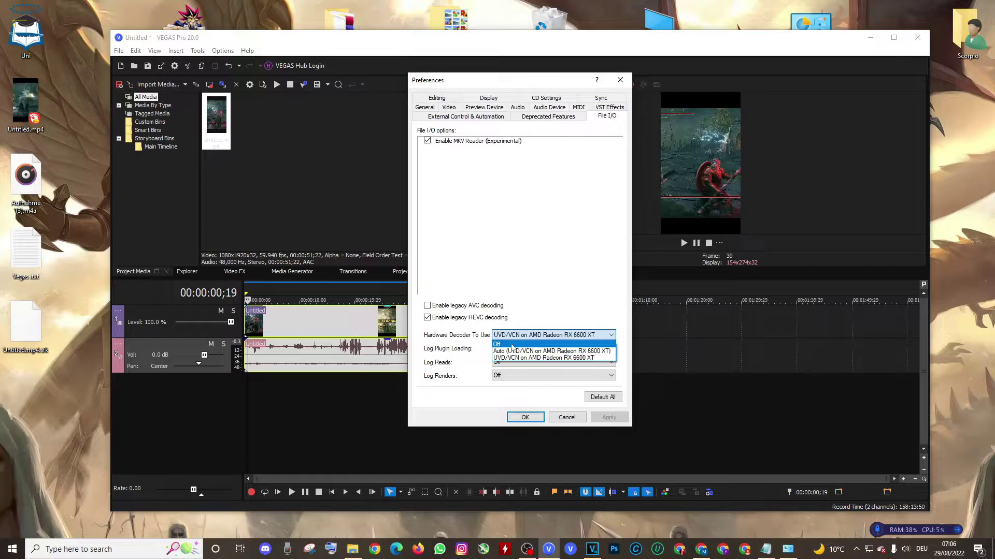
{"action": "left_click", "coordinate": [582, 276]}
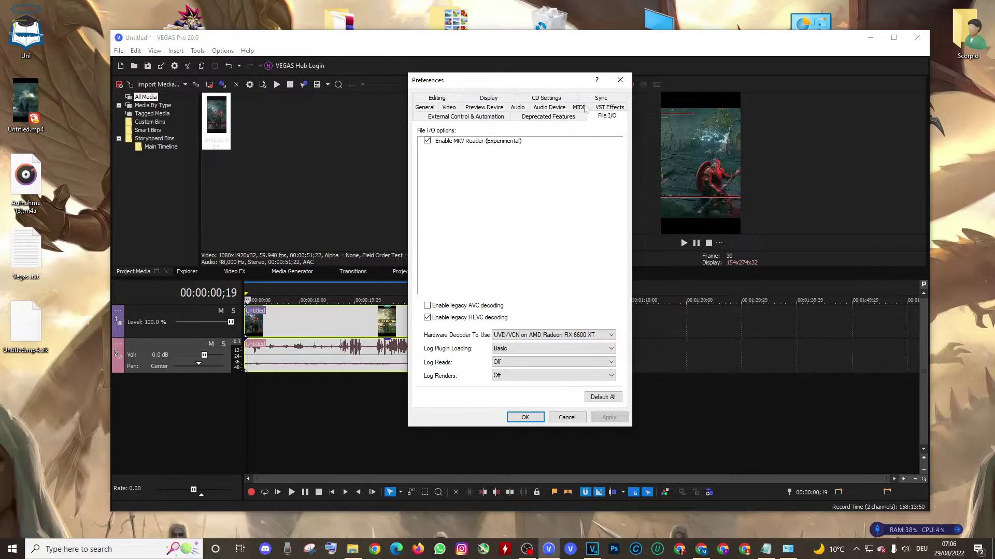
{"action": "left_click", "coordinate": [449, 108]}
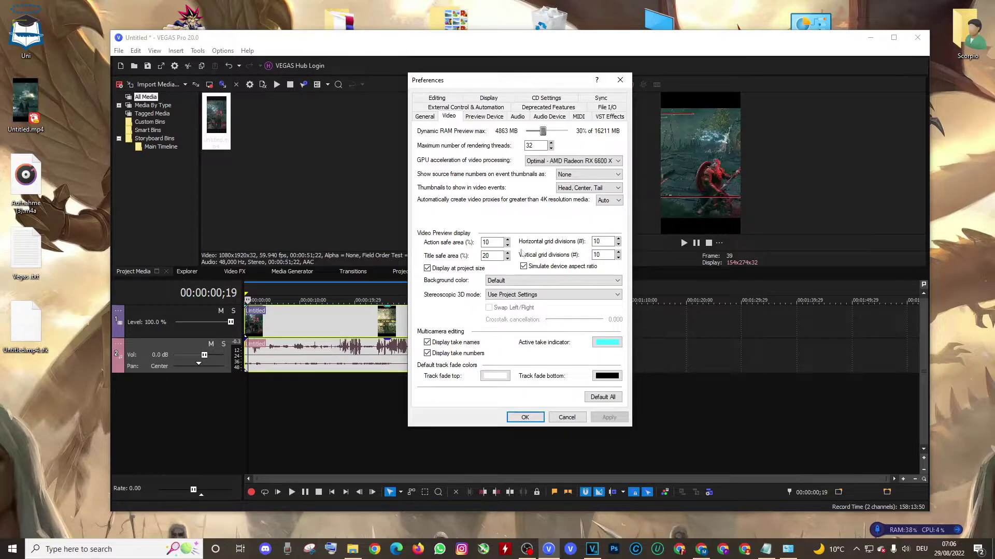
{"action": "left_click", "coordinate": [525, 418]}
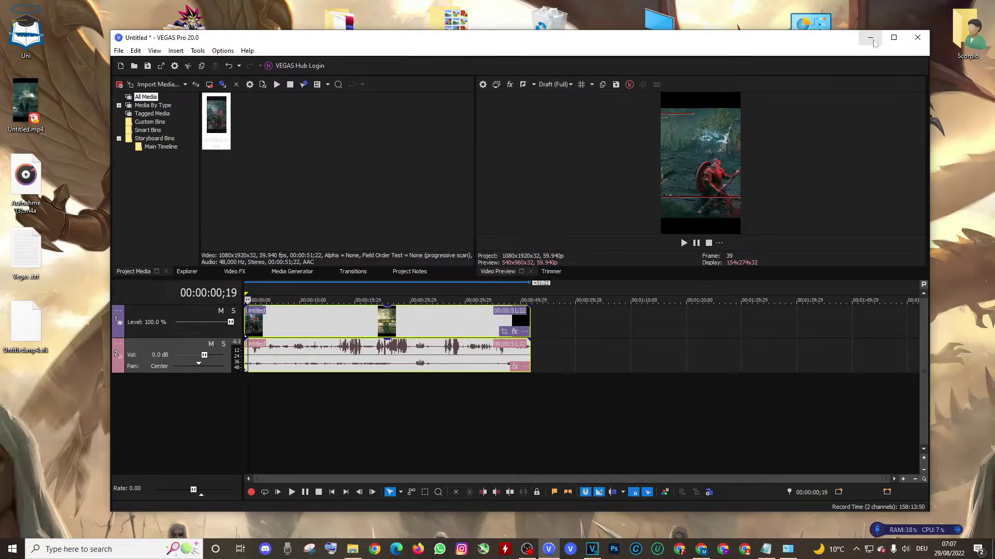
{"action": "left_click", "coordinate": [870, 37]}
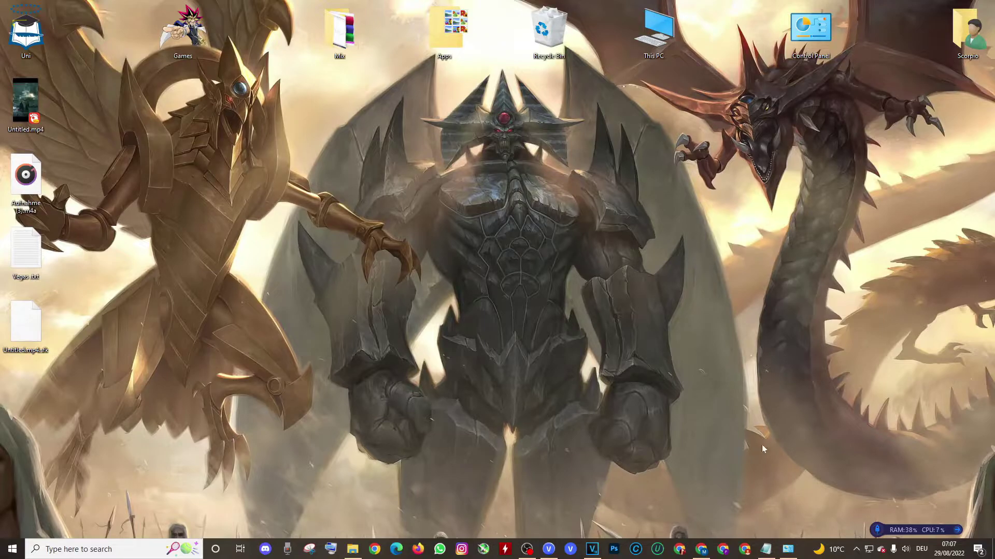
- Restore the Vegas notes and highlight point 2's wording up to 'completely'
{"action": "left_click", "coordinate": [768, 548]}
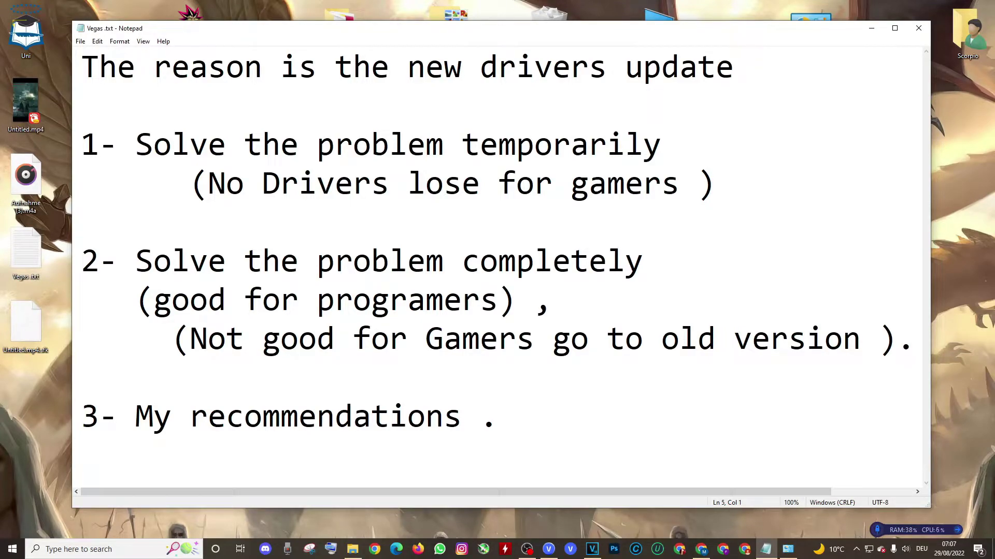
{"action": "left_click", "coordinate": [117, 260]}
{"action": "key", "text": "shift+Home"}
{"action": "key", "text": "ctrl+Right"}
{"action": "key", "text": "End"}
{"action": "key", "text": "shift+Left"}
{"action": "key", "text": "shift+Left"}
{"action": "key", "text": "shift+Left"}
{"action": "key", "text": "shift+Left"}
{"action": "key", "text": "shift+Left"}
{"action": "key", "text": "shift+Left"}
{"action": "key", "text": "shift+Left"}
{"action": "key", "text": "shift+Left"}
{"action": "key", "text": "shift+Left"}
{"action": "key", "text": "shift+Right"}
{"action": "key", "text": "shift+Right"}
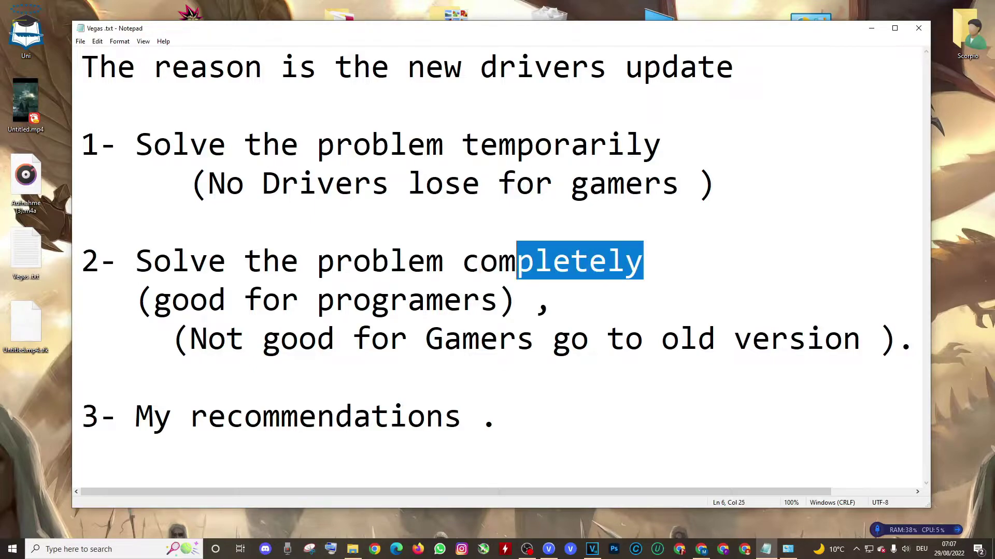
{"action": "key", "text": "shift+Left"}
{"action": "key", "text": "shift+Left"}
{"action": "key", "text": "shift+Left"}
{"action": "key", "text": "shift+Right"}
{"action": "key", "text": "shift+Right"}
{"action": "key", "text": "shift+Right"}
{"action": "key", "text": "shift+Right"}
{"action": "key", "text": "shift+Right"}
{"action": "key", "text": "shift+Right"}
{"action": "key", "text": "shift+Right"}
{"action": "key", "text": "shift+Right"}
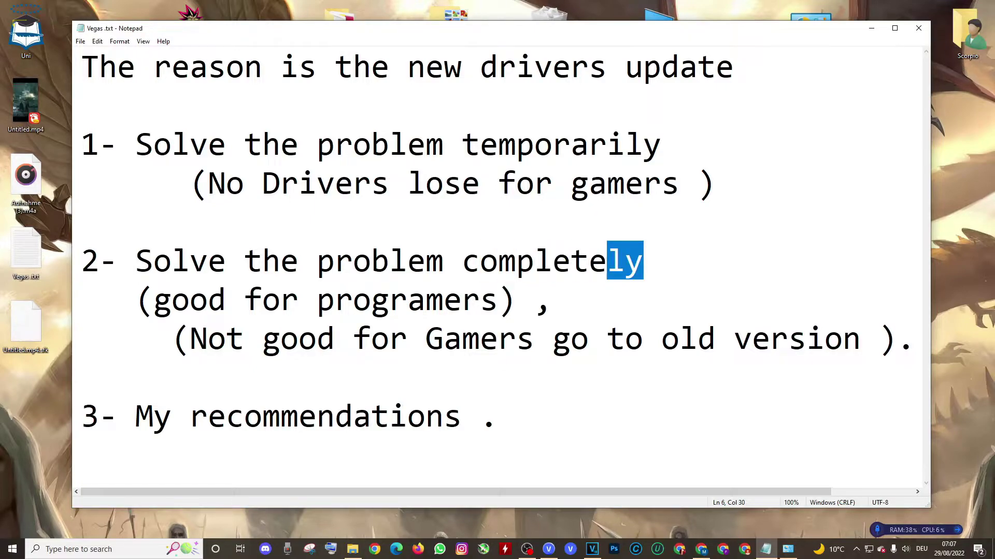
- Highlight 'good for programers', 'good for Gamers' and 'to old version' in the notes
{"action": "left_click_drag", "start_coordinate": [154, 299], "coordinate": [499, 300]}
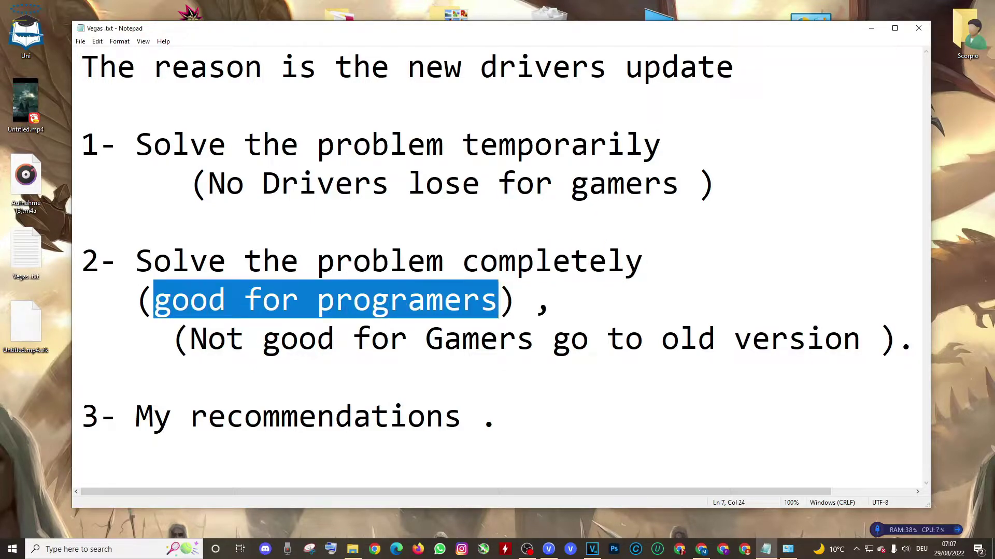
{"action": "left_click_drag", "start_coordinate": [243, 338], "coordinate": [552, 338]}
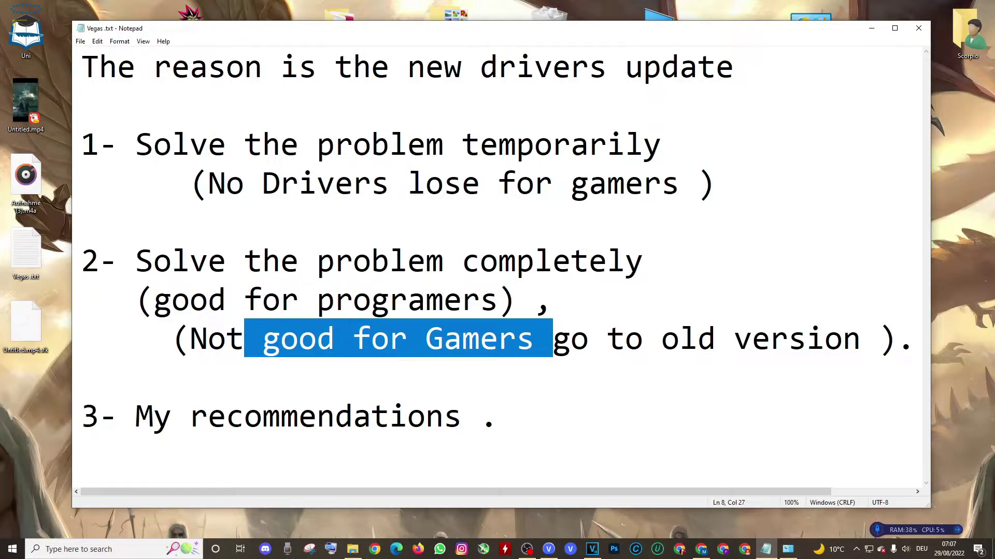
{"action": "left_click_drag", "start_coordinate": [607, 338], "coordinate": [861, 338]}
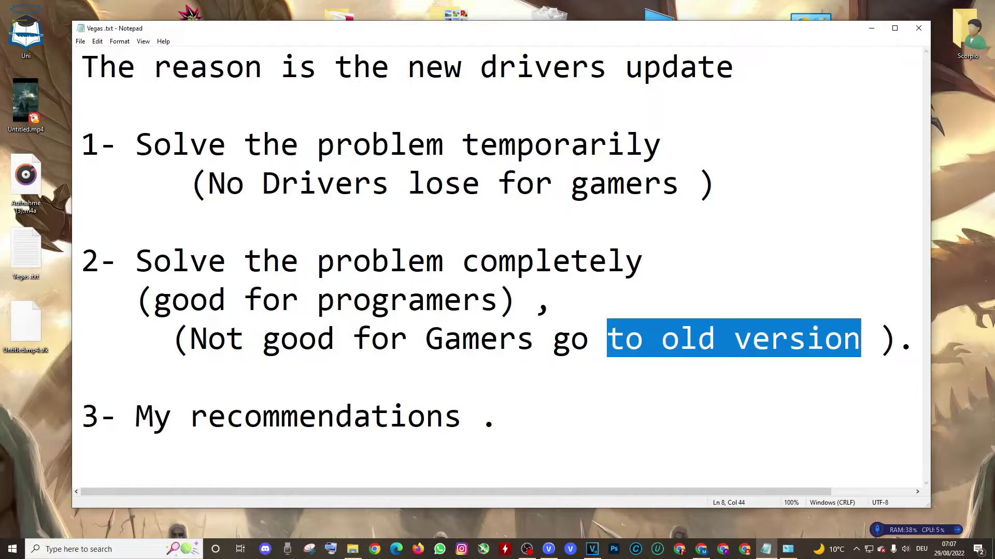
{"action": "left_click", "coordinate": [869, 27]}
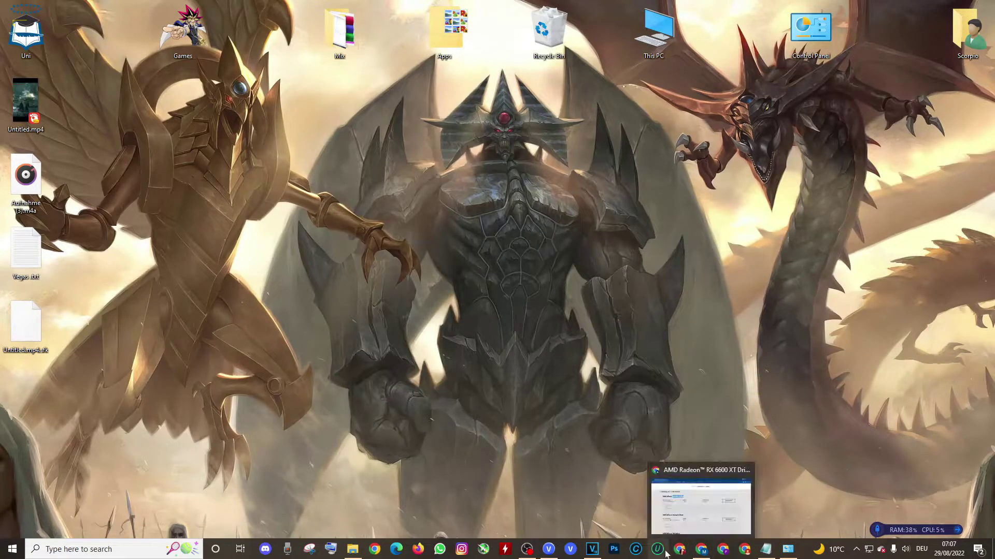
- Back on the AMD driver page, highlight 'Recommended' on the 22.5.1 Adrenalin revision
{"action": "left_click", "coordinate": [701, 550]}
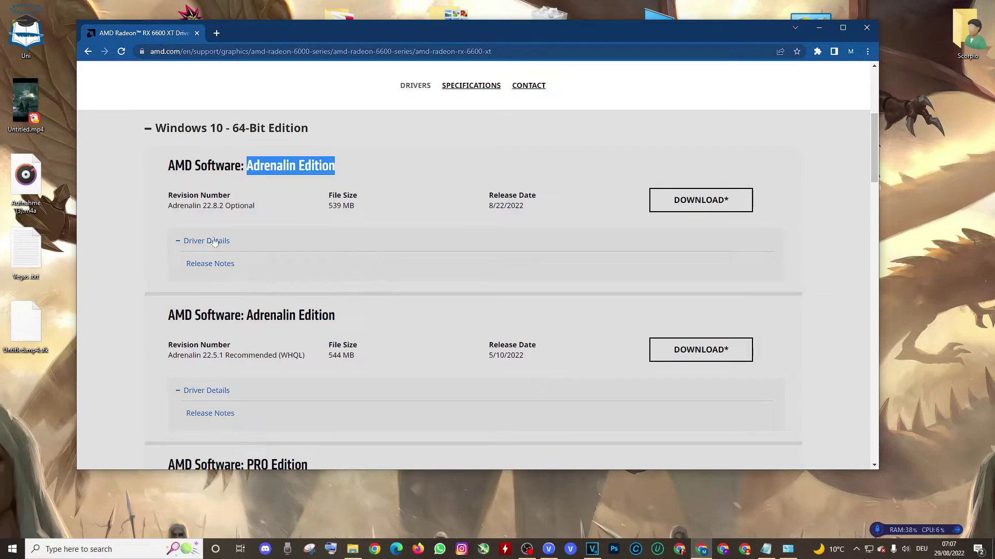
{"action": "left_click", "coordinate": [109, 219]}
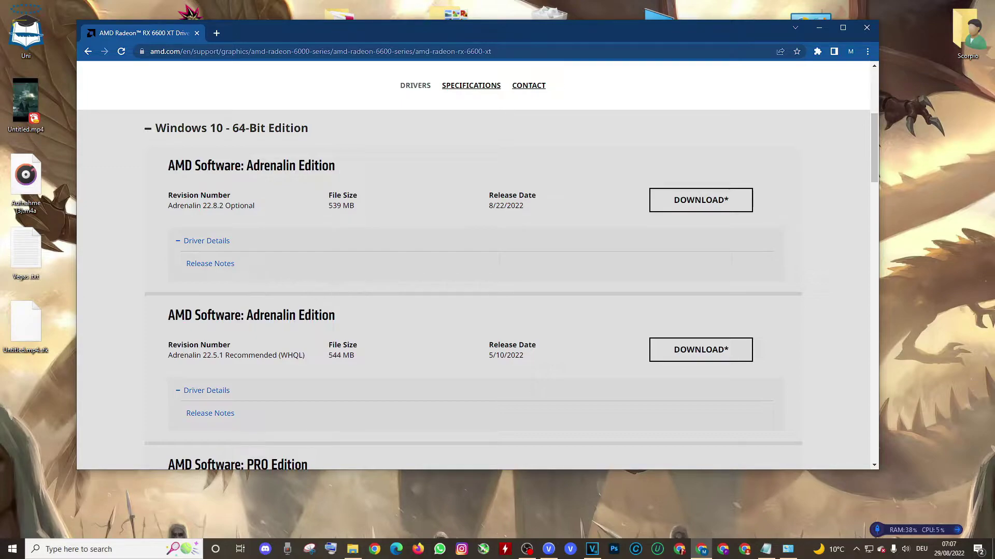
{"action": "scroll", "coordinate": [253, 266], "scroll_direction": "down", "scroll_amount": 2}
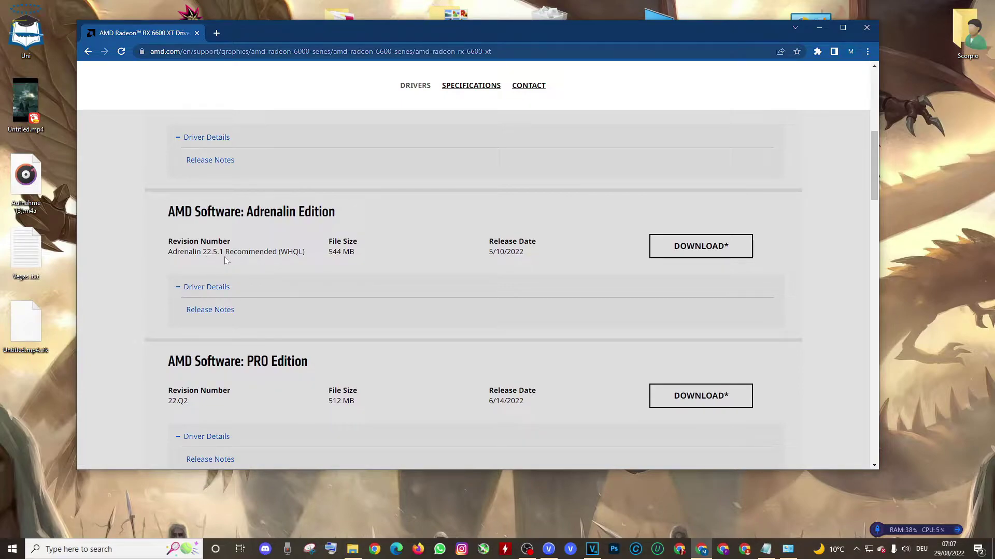
{"action": "left_click_drag", "start_coordinate": [224, 251], "coordinate": [279, 252]}
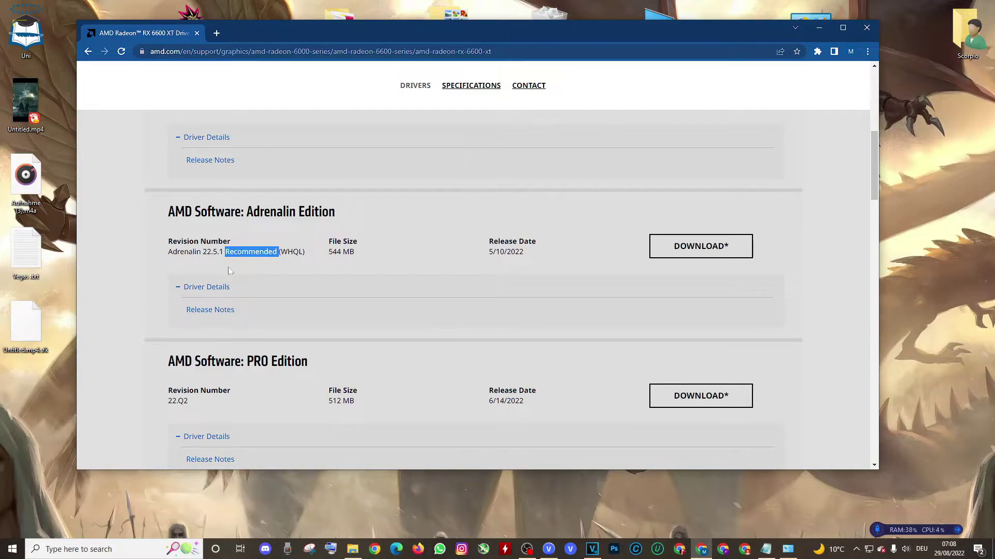
{"action": "left_click", "coordinate": [299, 279]}
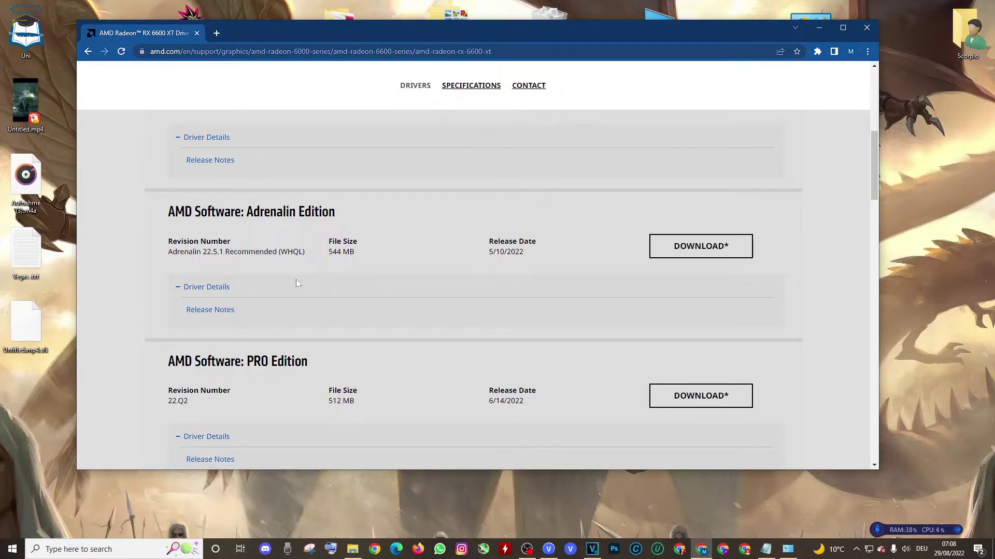
- Scroll down to the PRO Edition driver heading and highlight 'PRO Edition'
{"action": "scroll", "coordinate": [296, 283], "scroll_direction": "down", "scroll_amount": 2}
{"action": "scroll", "coordinate": [294, 280], "scroll_direction": "up", "scroll_amount": 1}
{"action": "scroll", "coordinate": [295, 280], "scroll_direction": "down", "scroll_amount": 3}
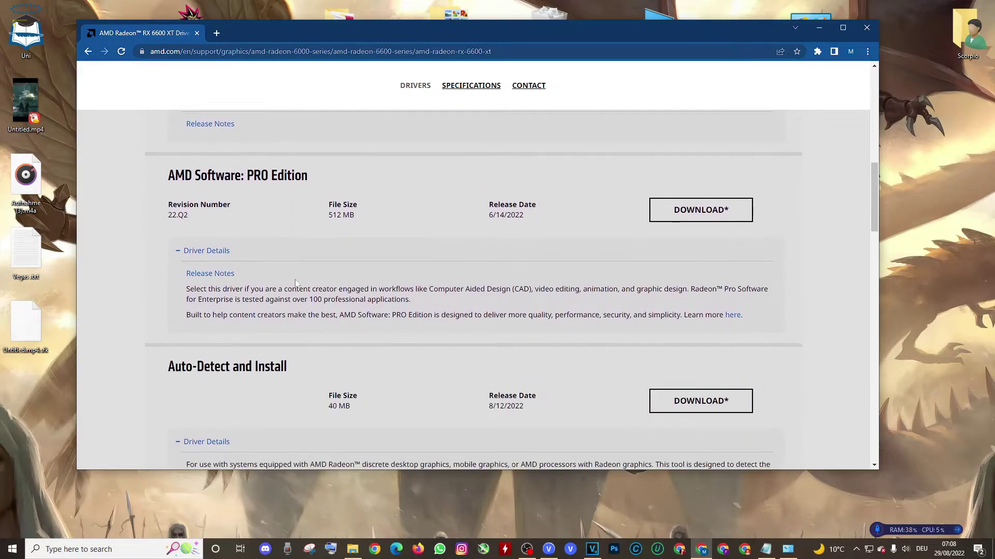
{"action": "left_click_drag", "start_coordinate": [247, 154], "coordinate": [307, 155]}
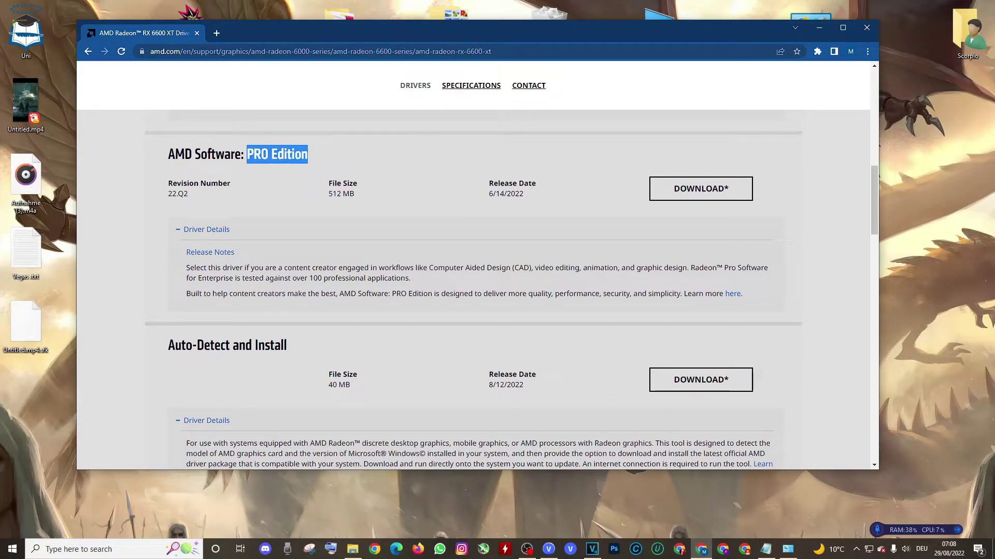
{"action": "left_click", "coordinate": [292, 193]}
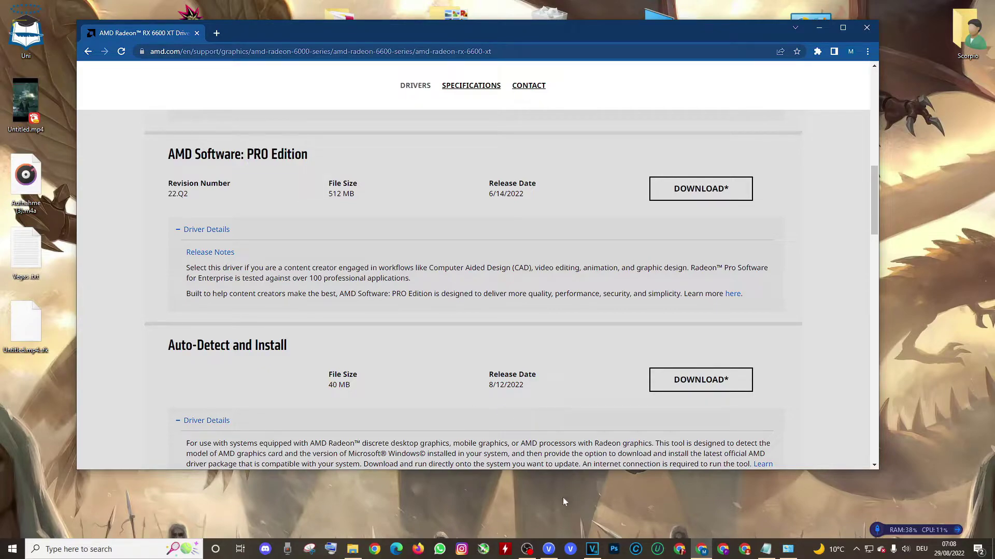
{"action": "left_click", "coordinate": [549, 549]}
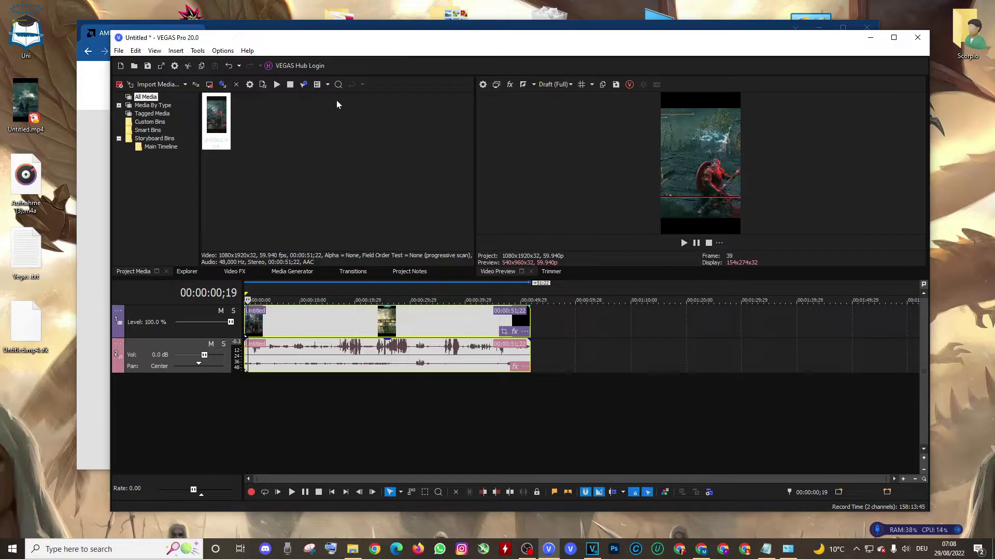
{"action": "left_click_drag", "start_coordinate": [339, 41], "coordinate": [359, 51]}
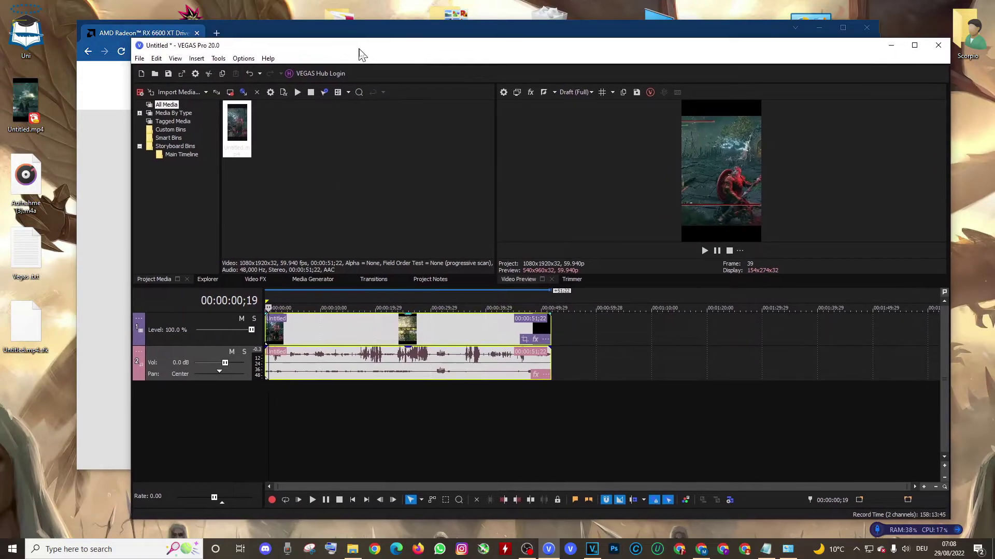
{"action": "left_click", "coordinate": [243, 59]}
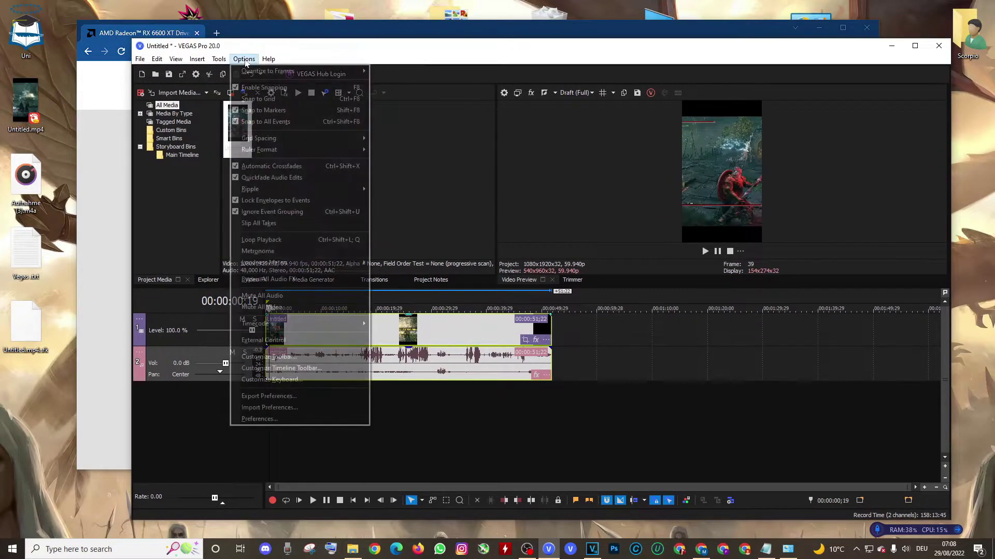
{"action": "left_click", "coordinate": [270, 420]}
{"action": "left_click", "coordinate": [475, 125]}
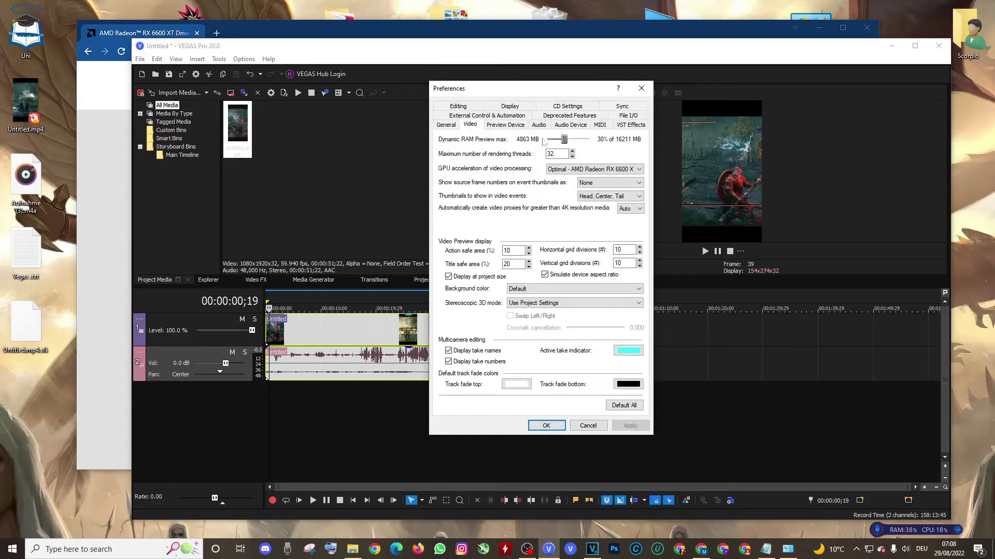
{"action": "left_click", "coordinate": [596, 170]}
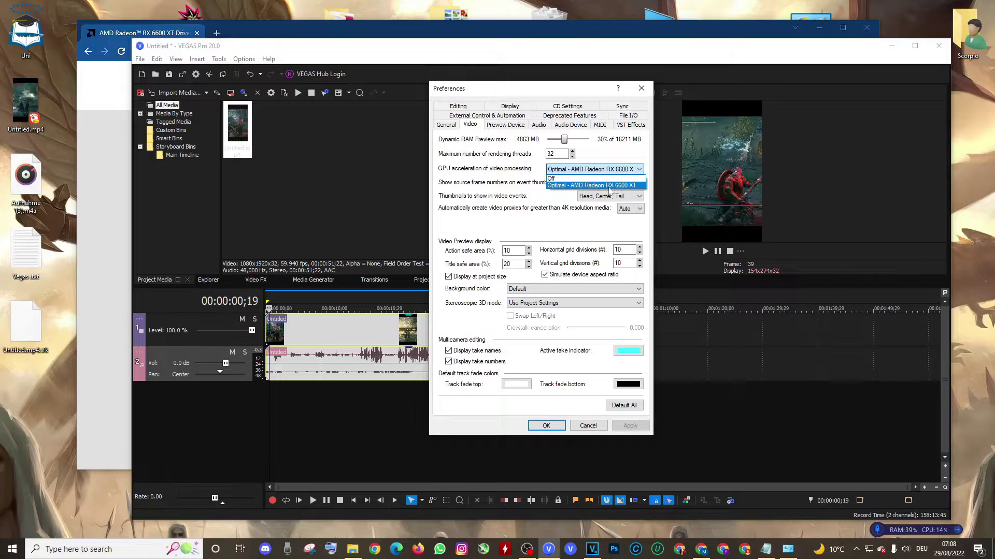
{"action": "left_click", "coordinate": [525, 200]}
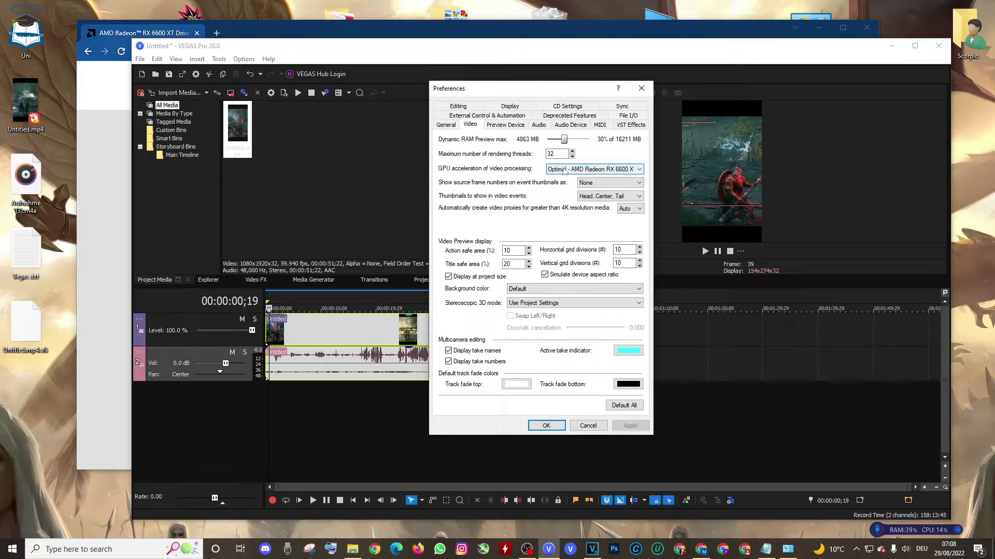
{"action": "left_click", "coordinate": [641, 88]}
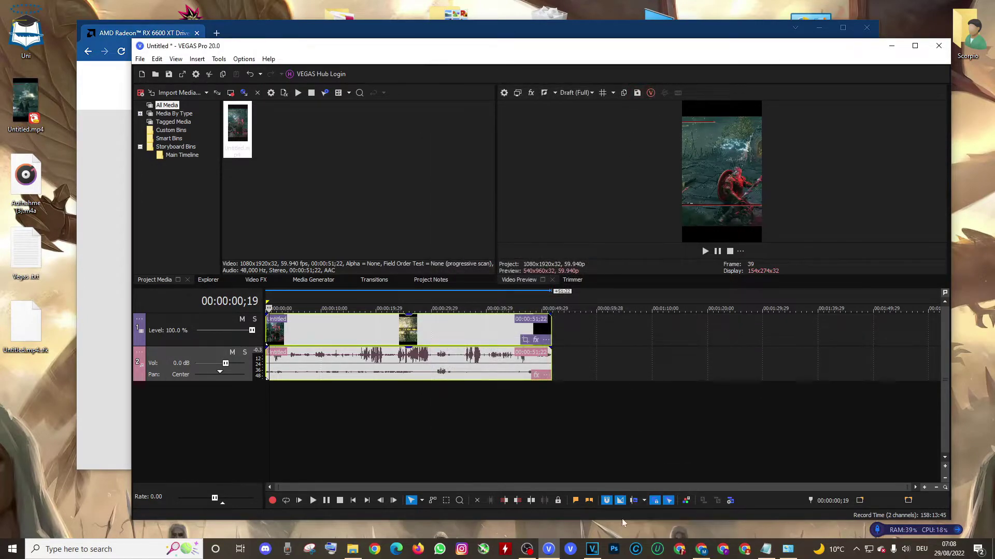
{"action": "mouse_move", "coordinate": [602, 553]}
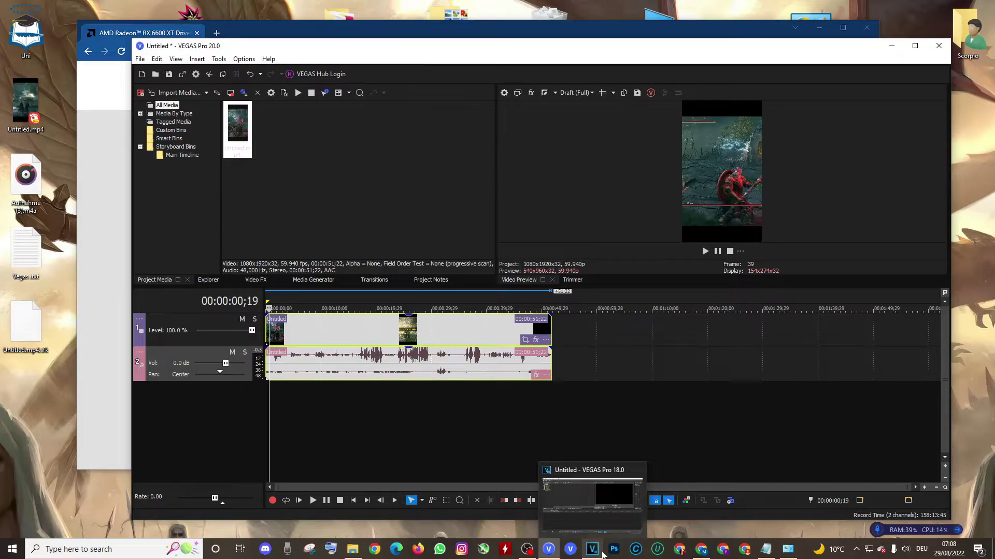
- Confirm VEGAS Pro 18's GPU acceleration is Optimal - Advanced Micro Devices, then cancel Preferences
{"action": "left_click", "coordinate": [595, 555]}
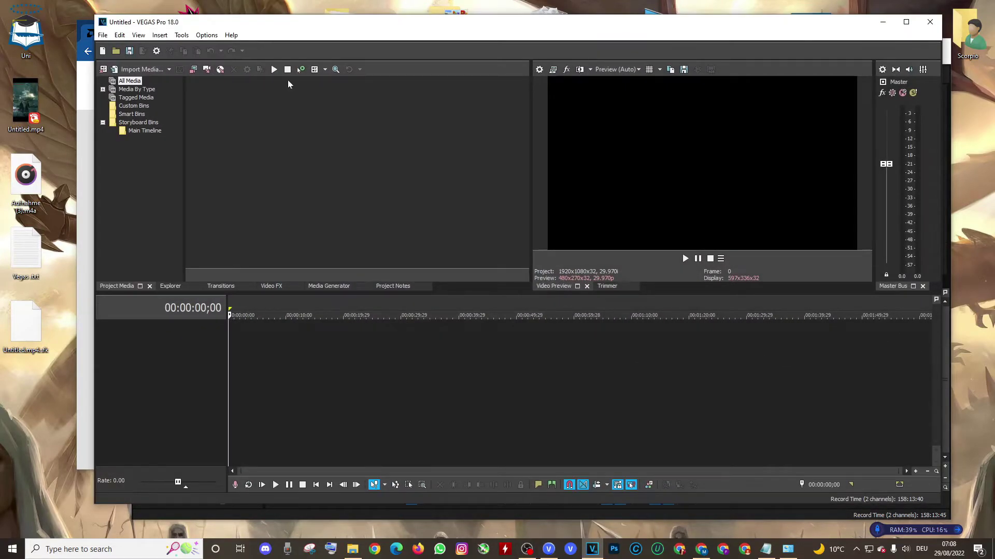
{"action": "left_click_drag", "start_coordinate": [210, 23], "coordinate": [221, 24]}
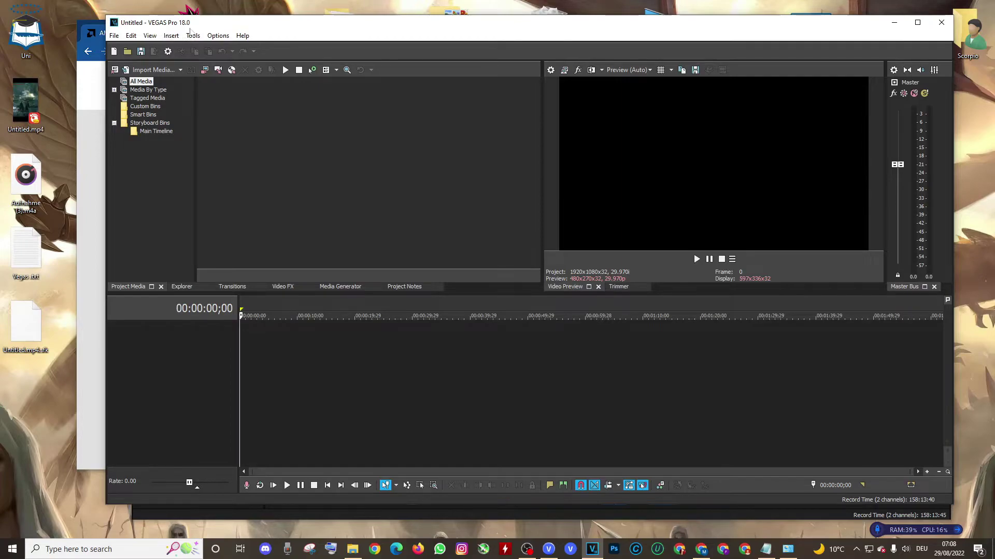
{"action": "left_click", "coordinate": [219, 36]}
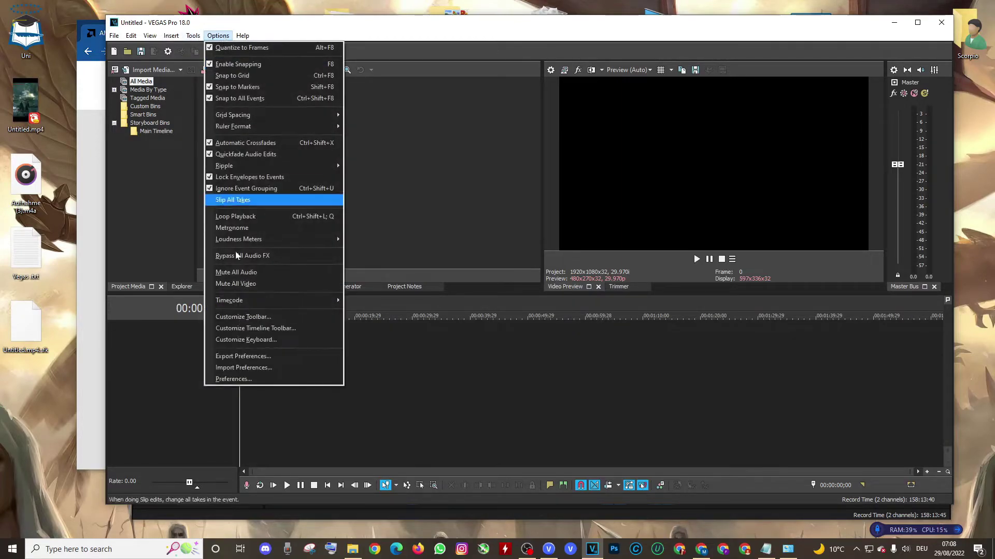
{"action": "left_click", "coordinate": [233, 381]}
{"action": "left_click", "coordinate": [465, 106]}
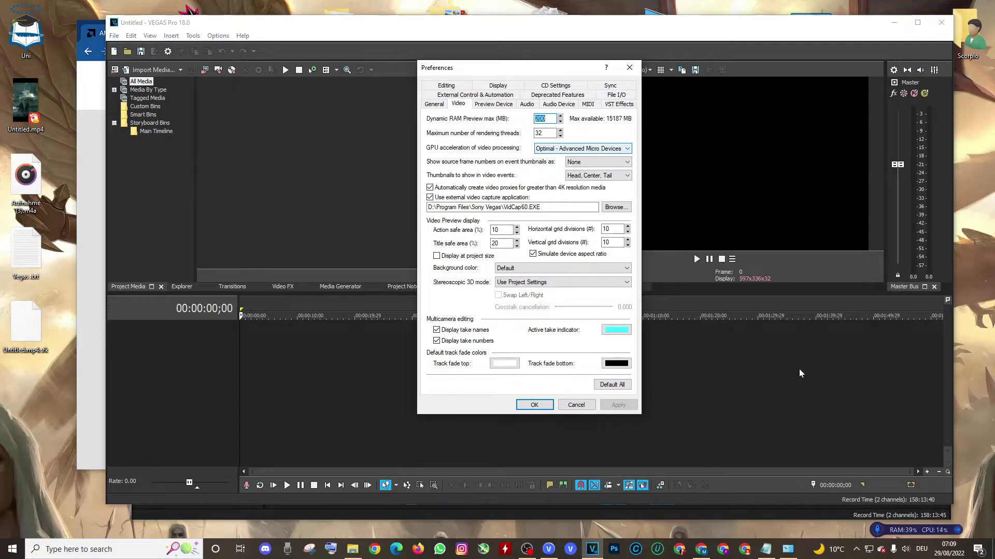
{"action": "left_click", "coordinate": [580, 406]}
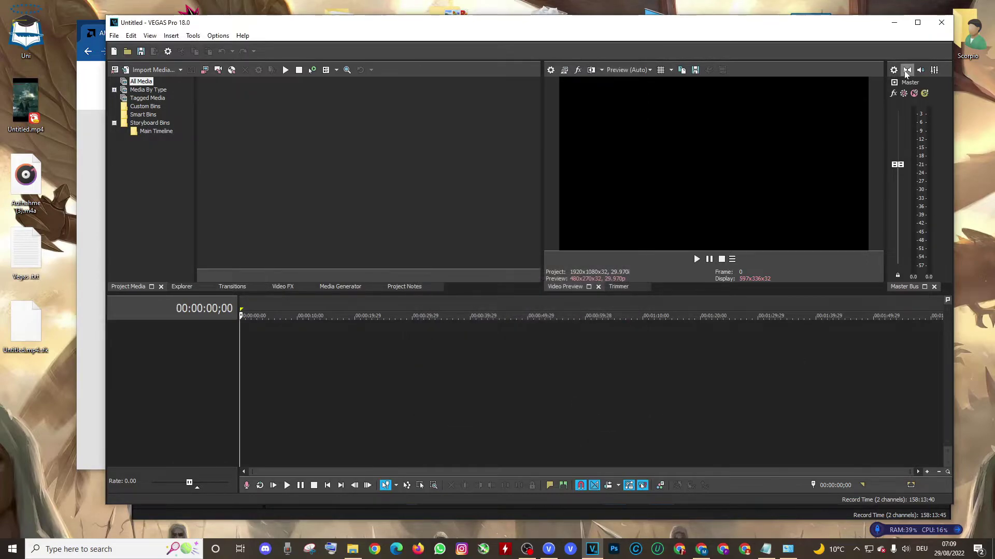
{"action": "left_click", "coordinate": [894, 23]}
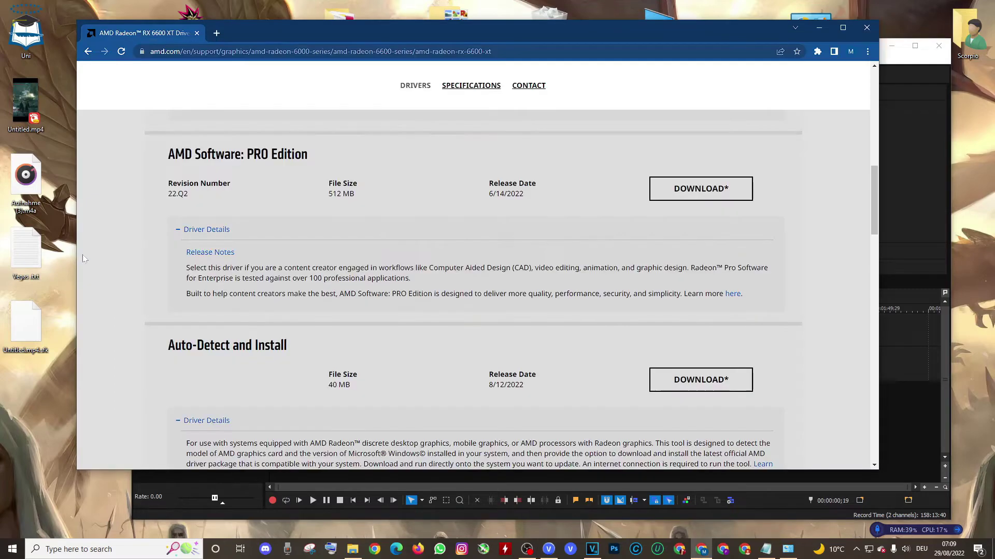
{"action": "left_click", "coordinate": [83, 255]}
- Highlight 'PRO Edition' in the heading, then scroll up to the Windows 10 Adrenalin driver entries
{"action": "left_click_drag", "start_coordinate": [246, 153], "coordinate": [287, 154]}
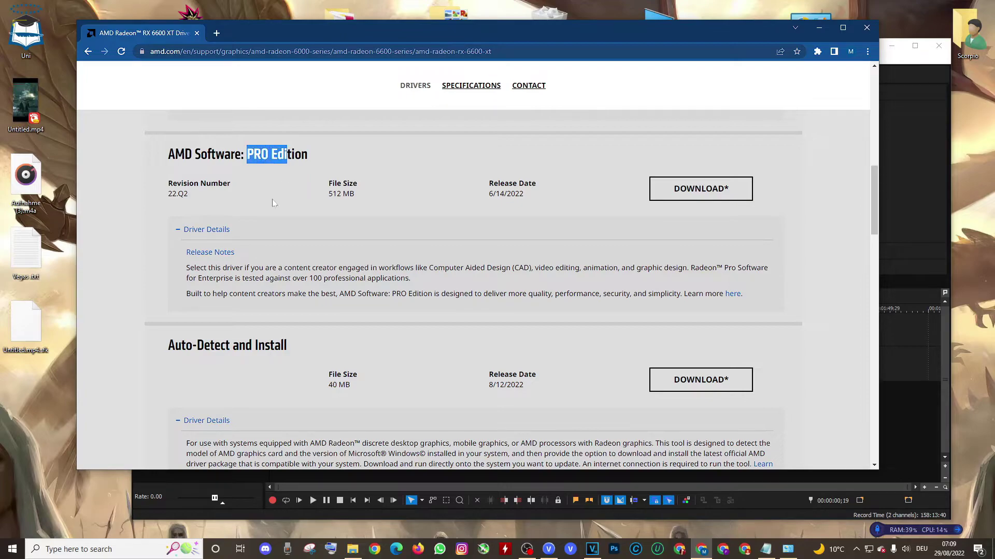
{"action": "left_click", "coordinate": [273, 202]}
{"action": "scroll", "coordinate": [272, 264], "scroll_direction": "up", "scroll_amount": 4}
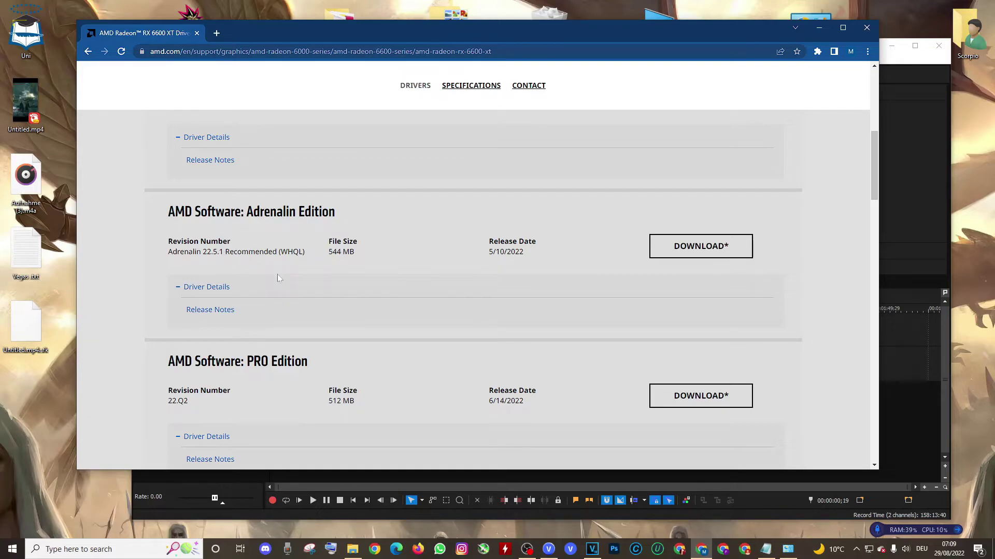
{"action": "scroll", "coordinate": [277, 274], "scroll_direction": "up", "scroll_amount": 3}
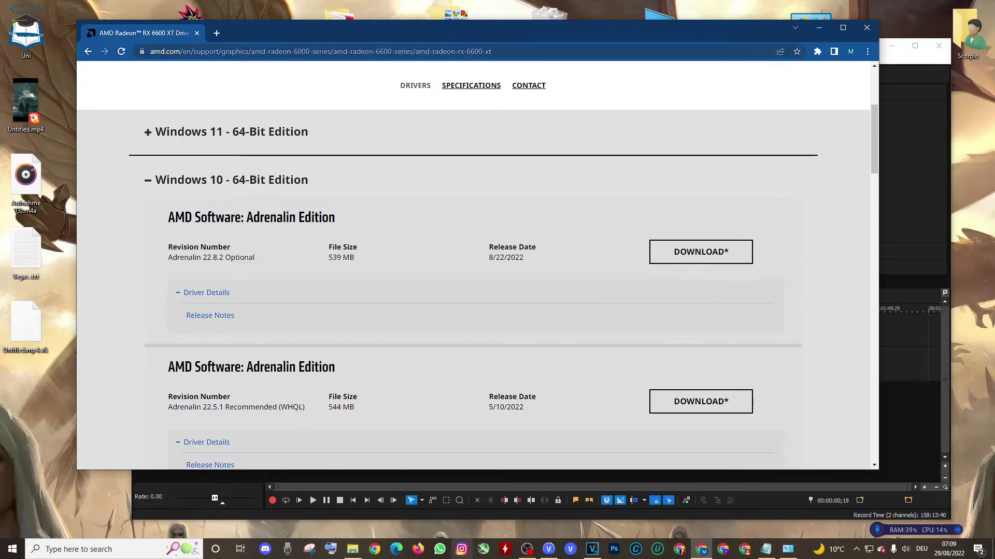
- Review the 'My recommendations' line in the Vegas .txt notes, then minimize Notepad
{"action": "mouse_move", "coordinate": [768, 551]}
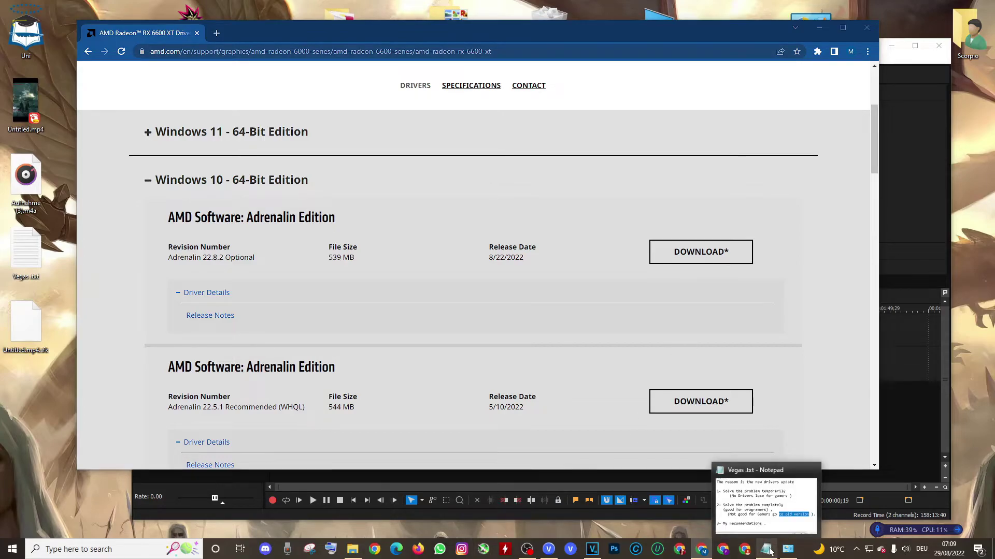
{"action": "left_click", "coordinate": [769, 551]}
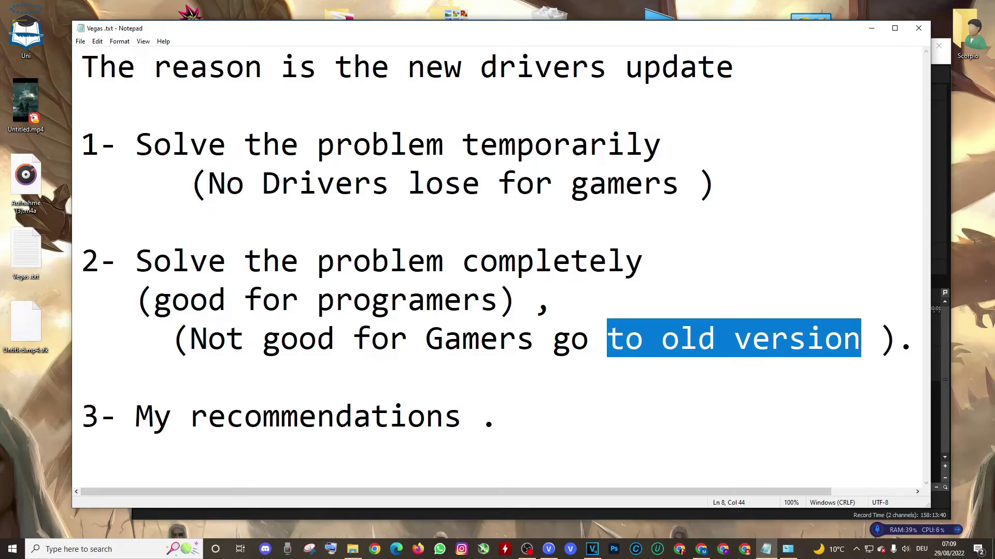
{"action": "left_click", "coordinate": [135, 417]}
{"action": "left_click_drag", "start_coordinate": [136, 417], "coordinate": [463, 417]}
{"action": "left_click", "coordinate": [518, 417]}
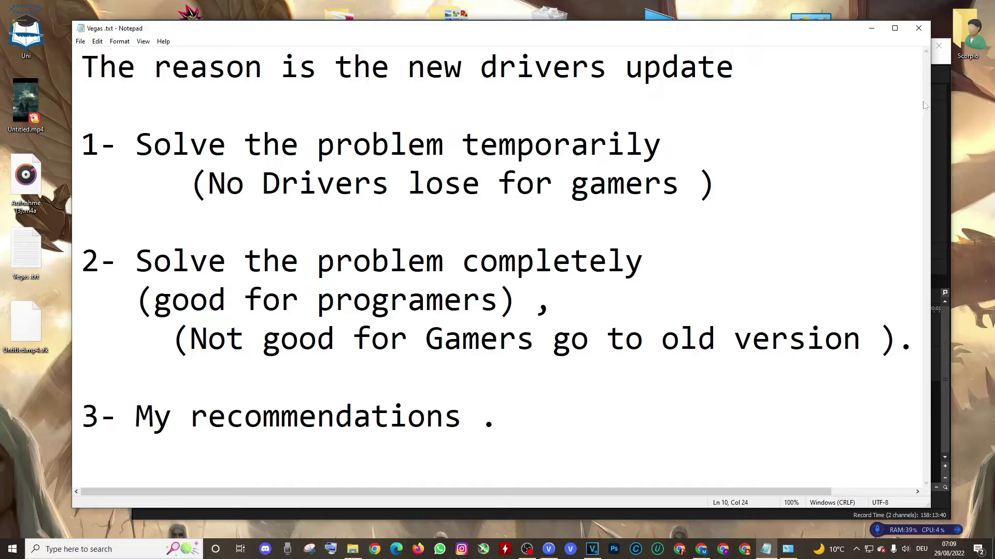
{"action": "left_click", "coordinate": [871, 27]}
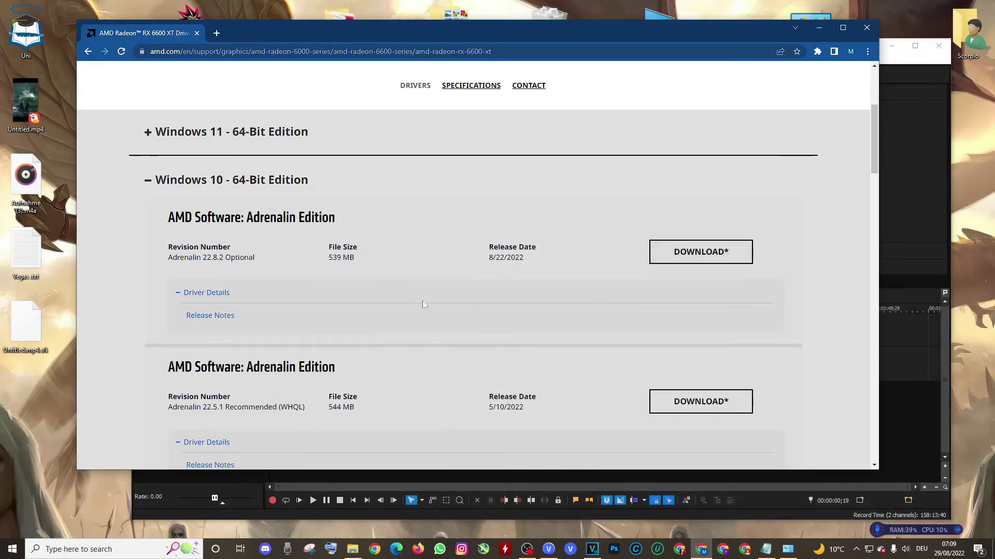
- Highlight 'Adrenalin Edition' in the first Windows 10 driver heading
{"action": "scroll", "coordinate": [423, 304], "scroll_direction": "up", "scroll_amount": 3}
{"action": "scroll", "coordinate": [415, 318], "scroll_direction": "down", "scroll_amount": 3}
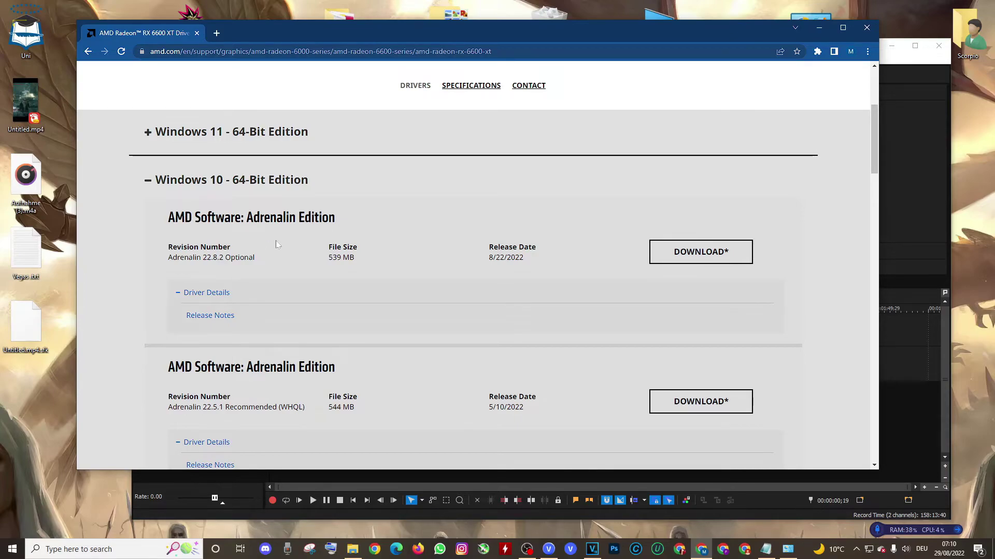
{"action": "left_click_drag", "start_coordinate": [246, 218], "coordinate": [343, 224]}
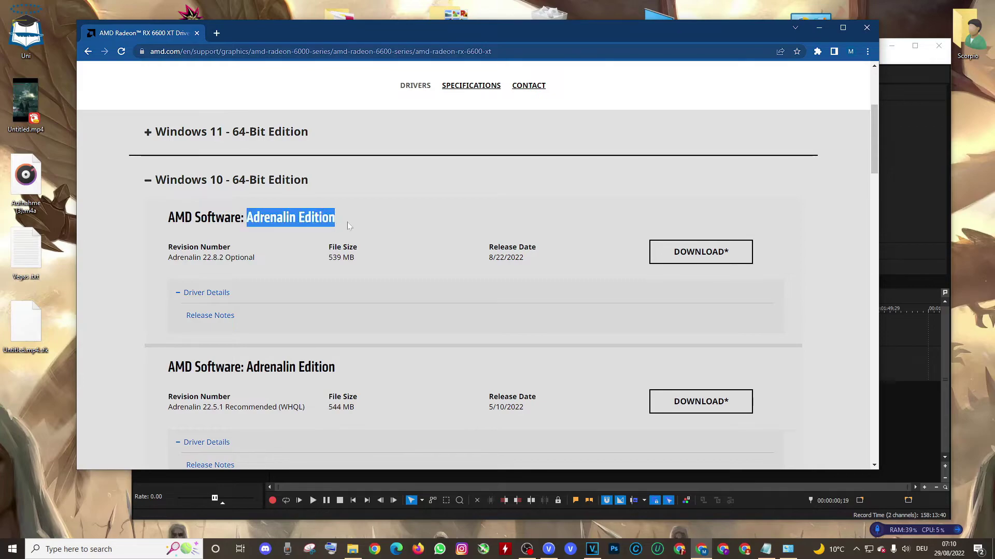
{"action": "left_click", "coordinate": [254, 275]}
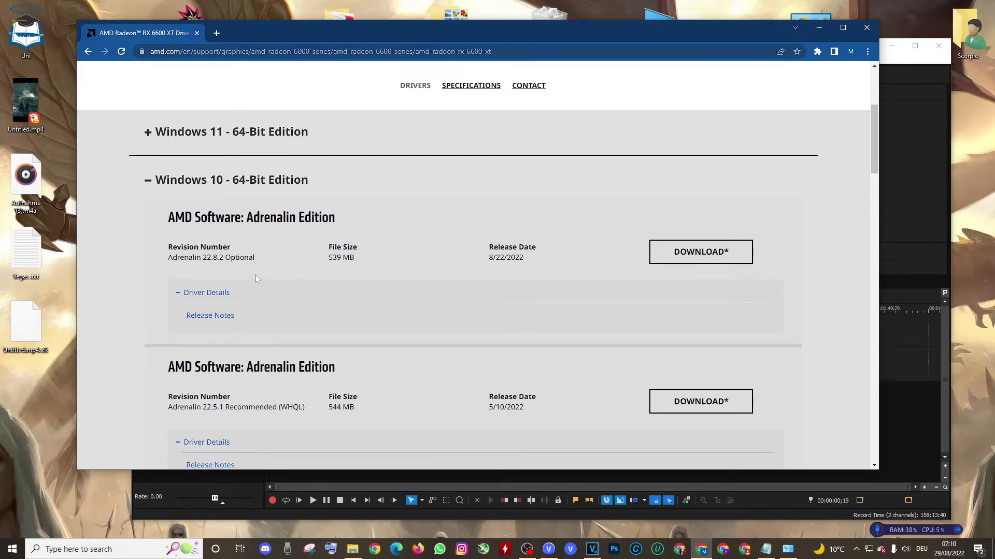
- Scroll down to the AMD Software: PRO Edition 22.Q2 entry and emphasize its heading
{"action": "scroll", "coordinate": [284, 311], "scroll_direction": "down", "scroll_amount": 5}
{"action": "scroll", "coordinate": [284, 313], "scroll_direction": "down", "scroll_amount": 1}
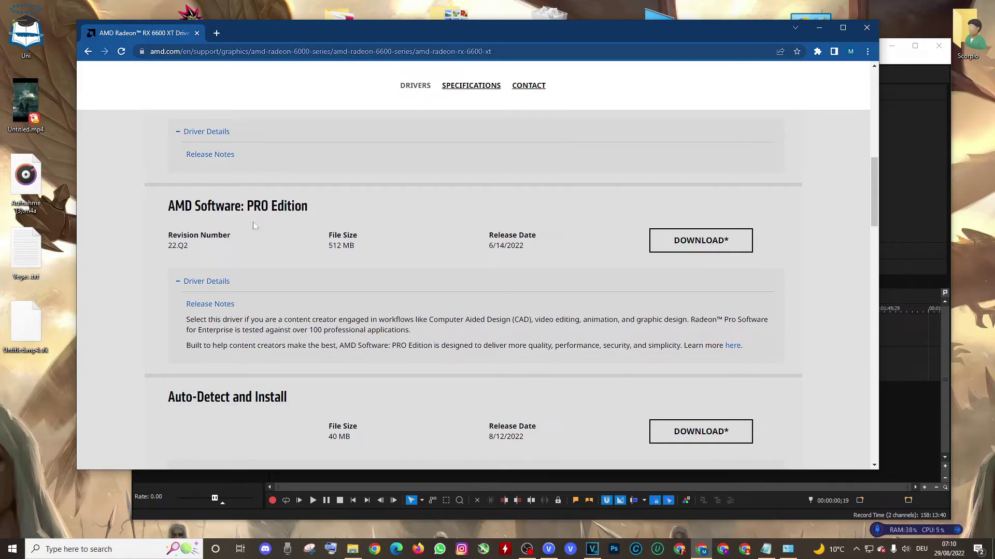
{"action": "left_click_drag", "start_coordinate": [247, 206], "coordinate": [308, 206]}
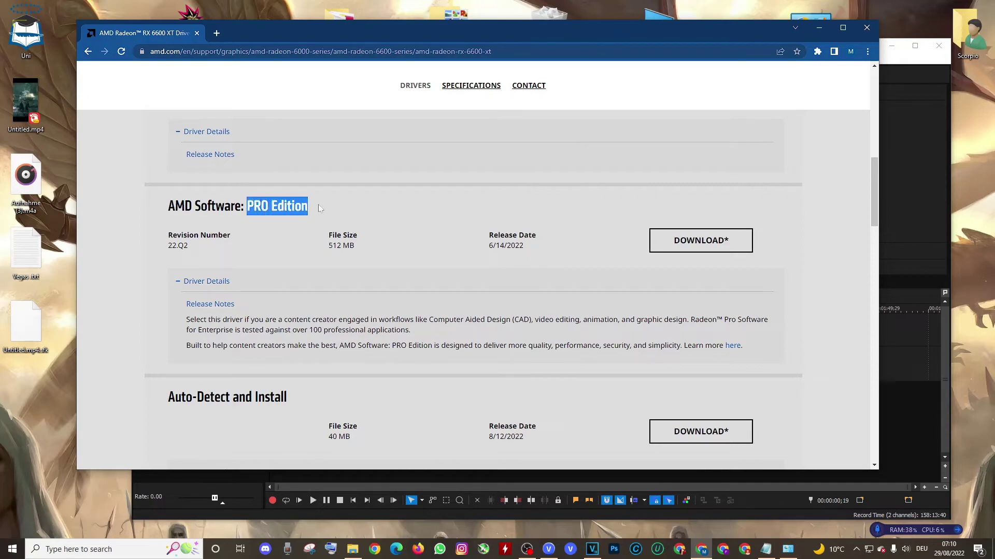
{"action": "left_click", "coordinate": [281, 269]}
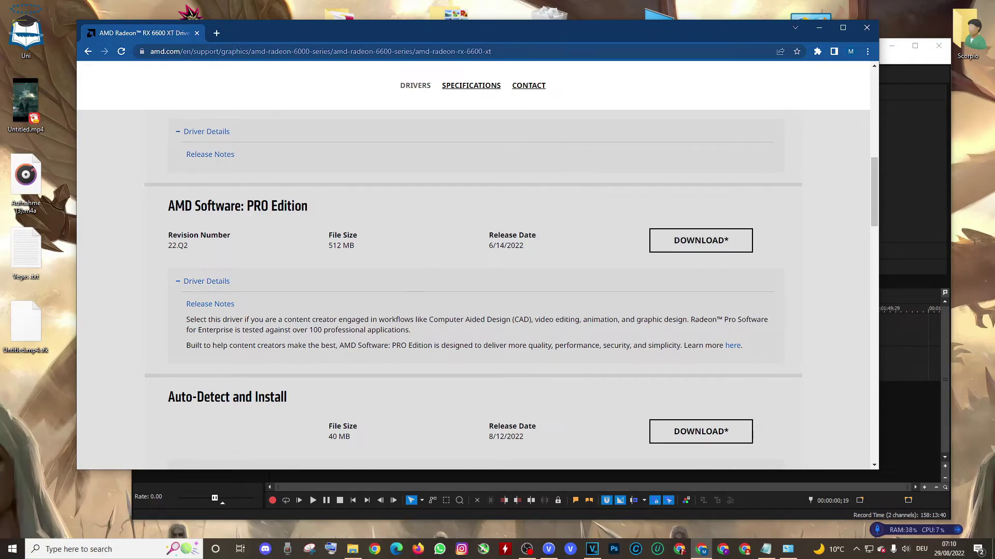
{"action": "mouse_move", "coordinate": [548, 549]}
{"action": "left_click_drag", "start_coordinate": [168, 207], "coordinate": [312, 211]}
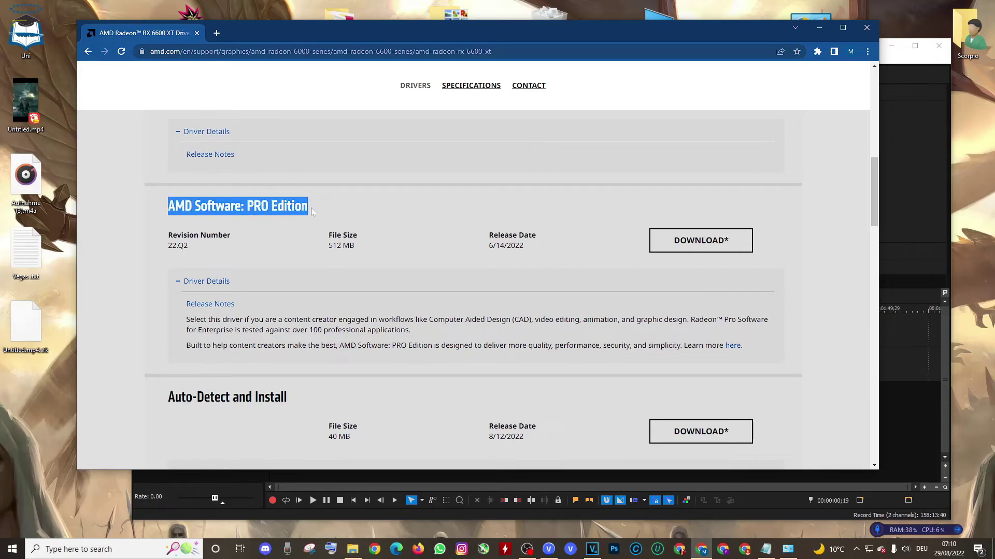
{"action": "left_click", "coordinate": [293, 253]}
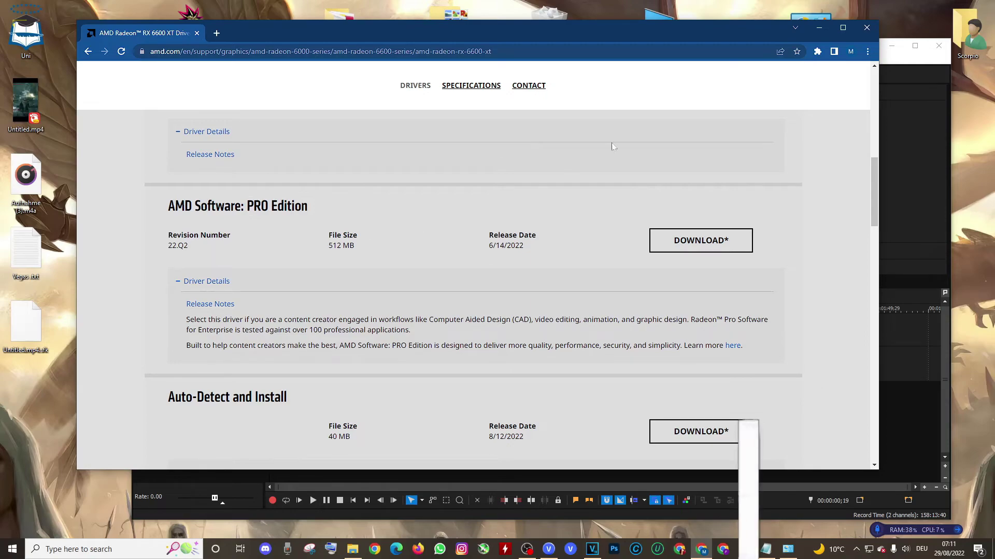
- Minimize Chrome and then the VEGAS Pro 20 window to reveal the desktop
{"action": "left_click", "coordinate": [818, 28]}
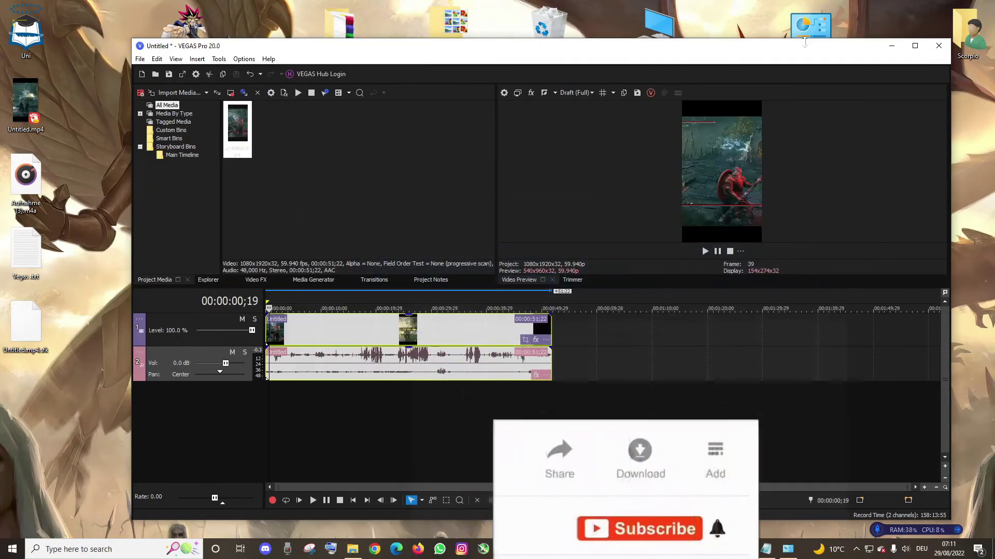
{"action": "left_click", "coordinate": [891, 47]}
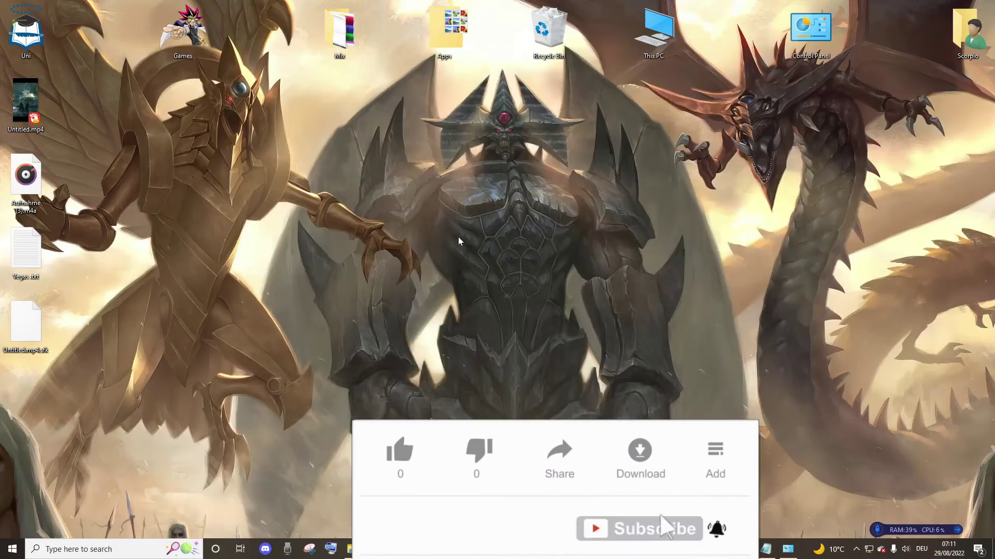